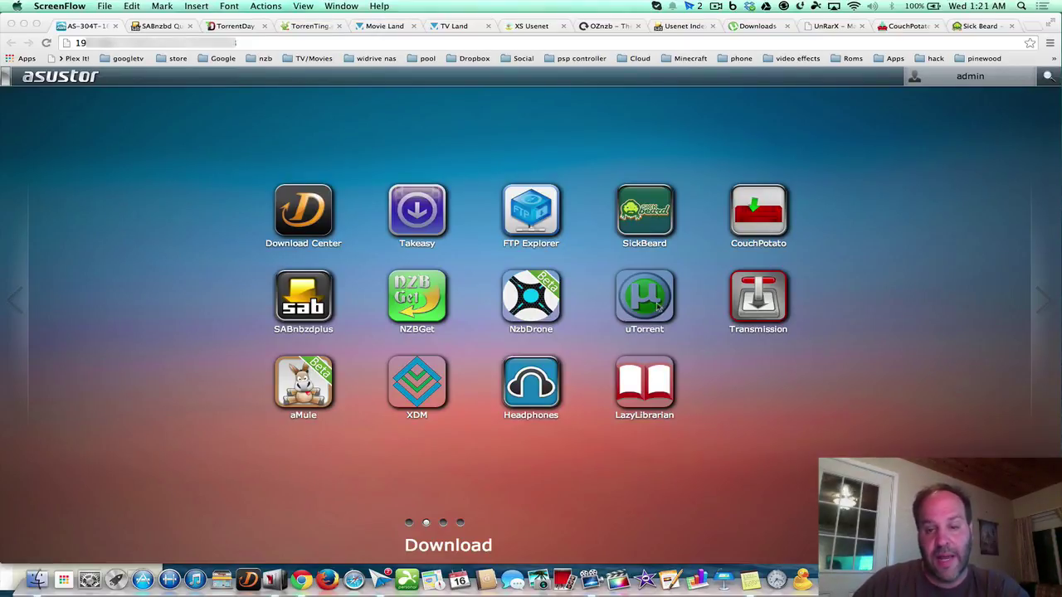
Open SABnzbdplus from the NAS home screen and start its Quick-Start Wizard in English
{"action": "left_click", "coordinate": [293, 284]}
{"action": "left_click", "coordinate": [294, 284]}
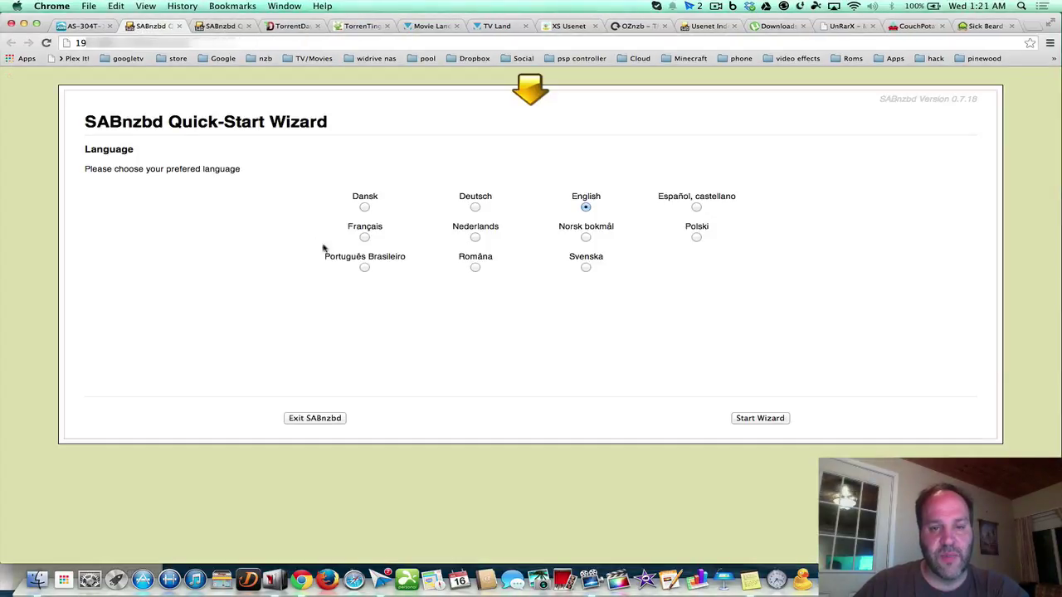
{"action": "left_click", "coordinate": [755, 420]}
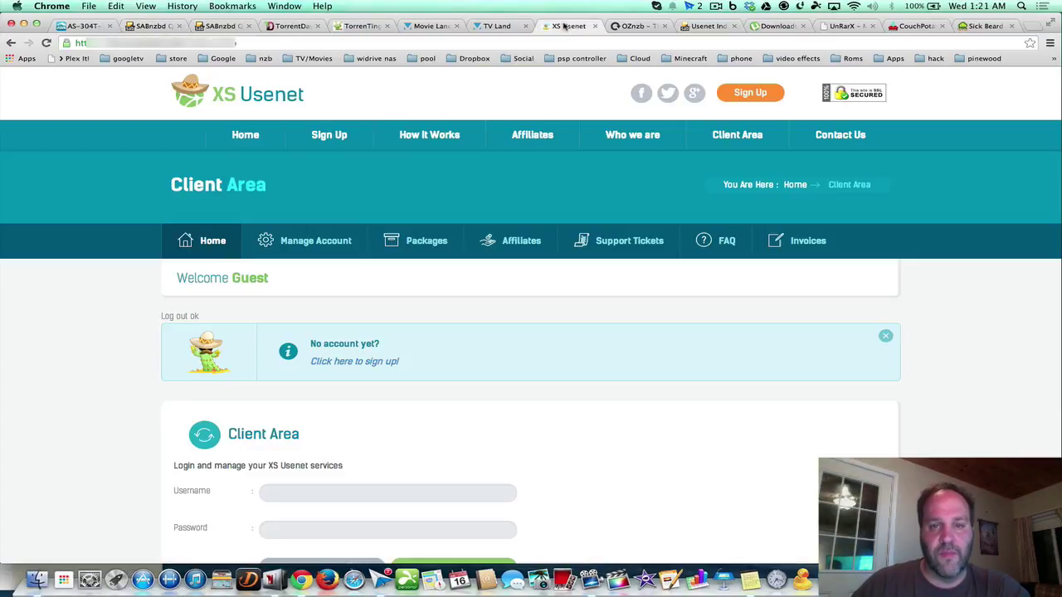
Review the XS Usenet client area, the OZnzb site and the SABnzbd wiki's list of NZB sources, closing each page
{"action": "left_click", "coordinate": [560, 27]}
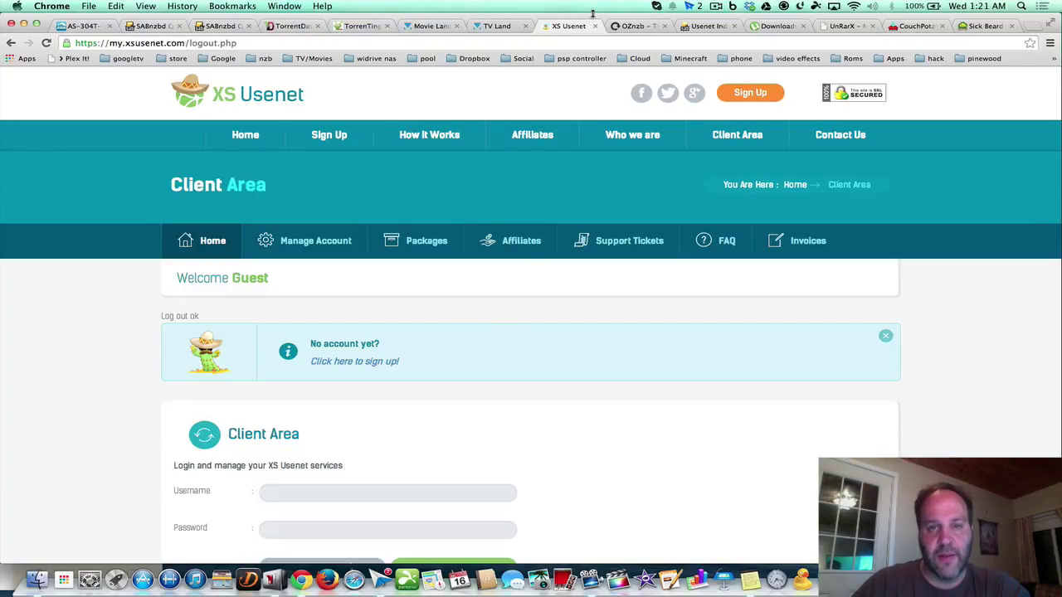
{"action": "left_click", "coordinate": [594, 27]}
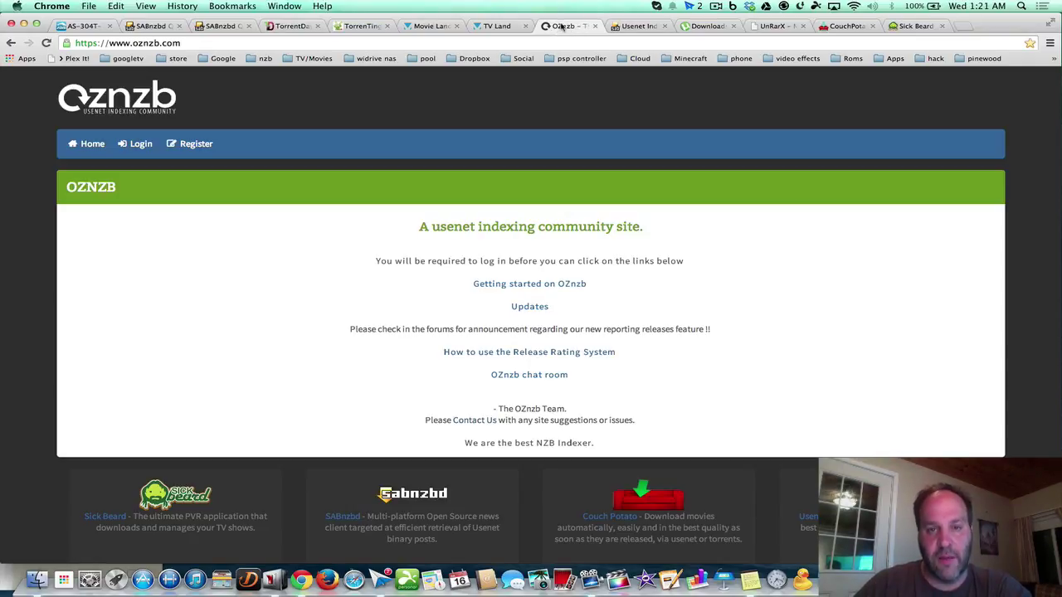
{"action": "left_click", "coordinate": [595, 27]}
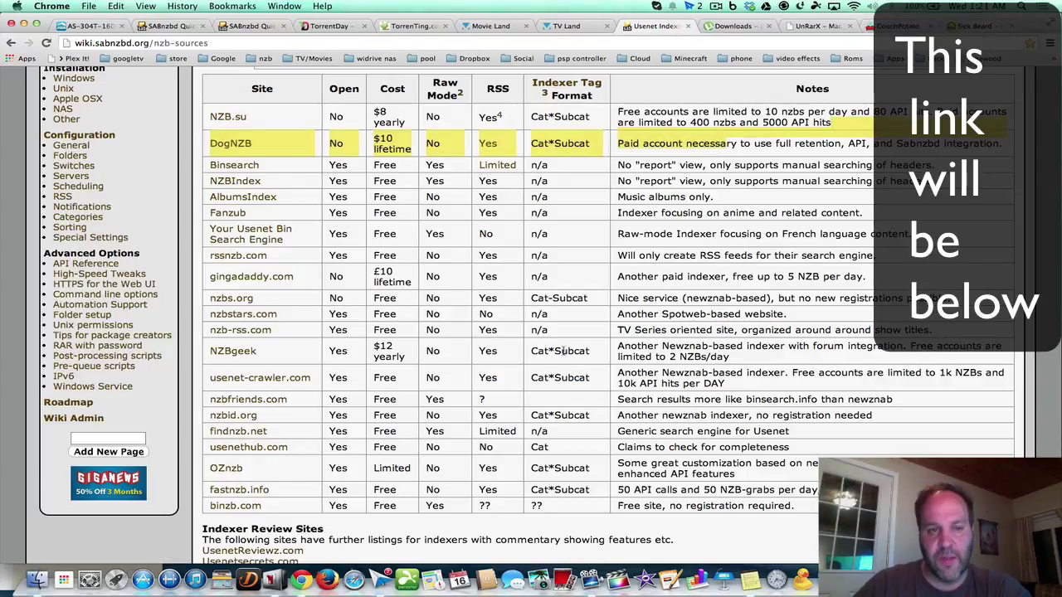
{"action": "scroll", "coordinate": [407, 366], "scroll_direction": "down", "scroll_amount": 2}
{"action": "scroll", "coordinate": [407, 366], "scroll_direction": "up", "scroll_amount": 2}
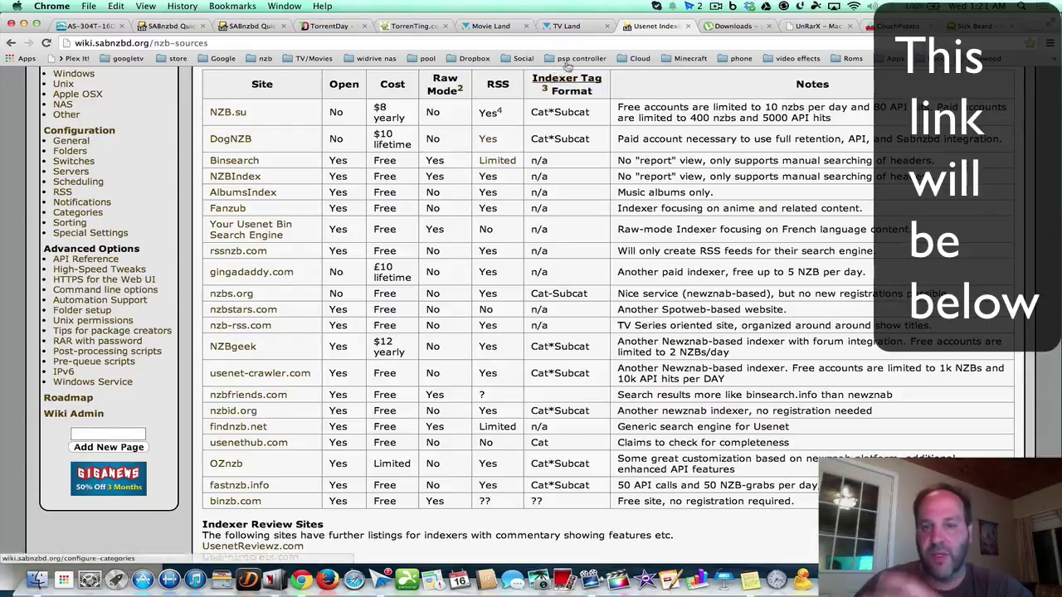
{"action": "left_click", "coordinate": [688, 27]}
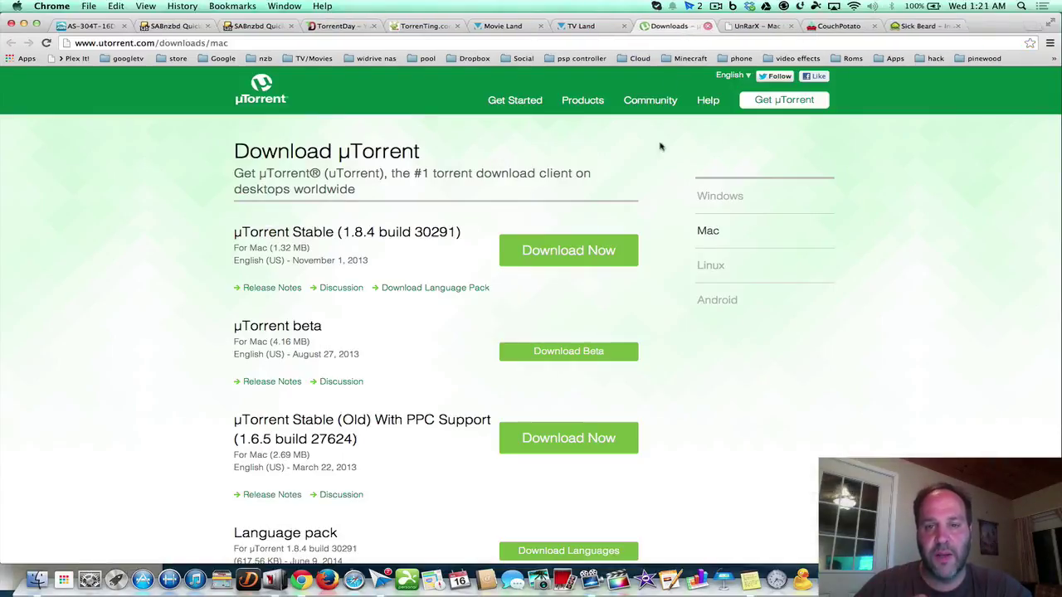
Switch to Notes to consult the saved XS Usenet account details, and move the note clear of the wizard's server page
{"action": "left_click", "coordinate": [749, 586]}
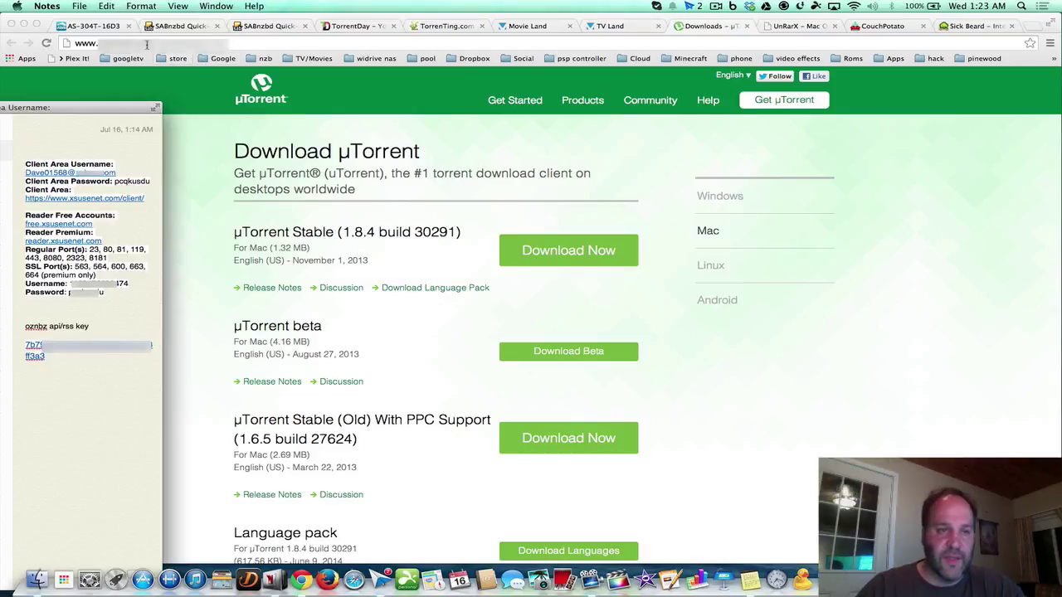
{"action": "left_click", "coordinate": [174, 26]}
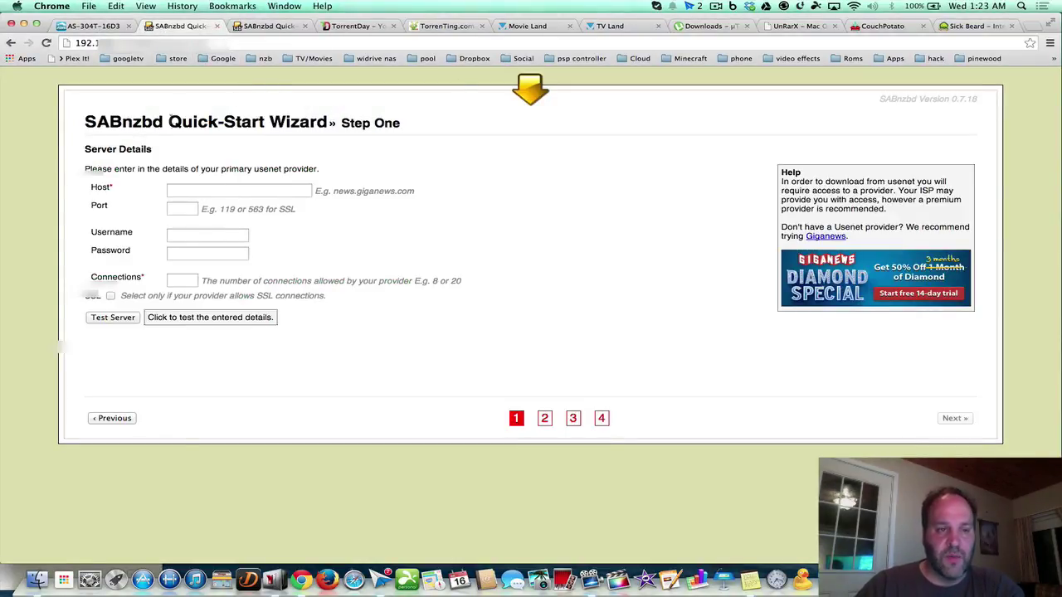
{"action": "left_click", "coordinate": [741, 571]}
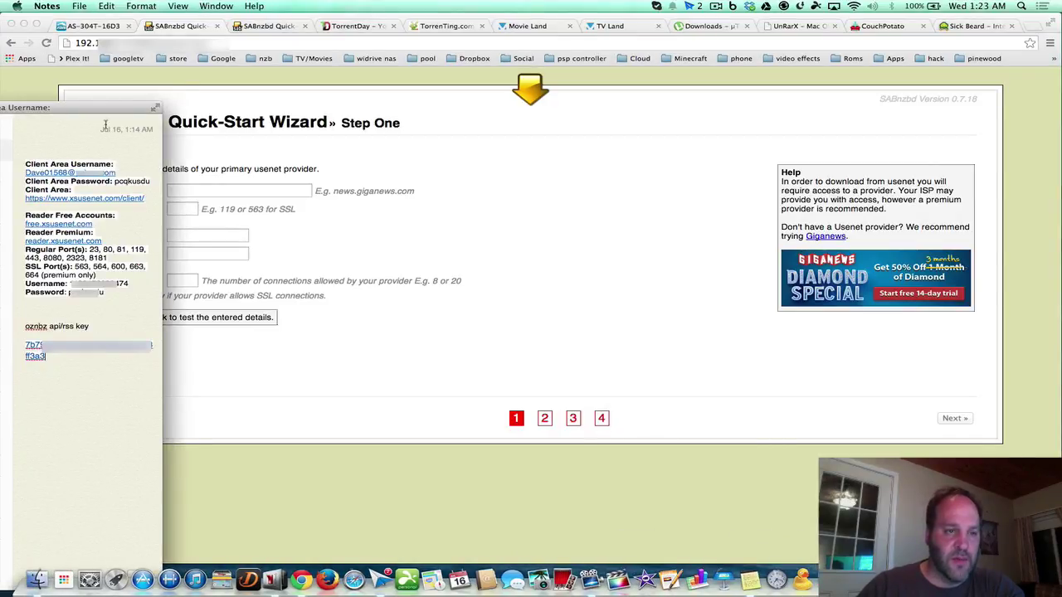
{"action": "left_click_drag", "start_coordinate": [93, 109], "coordinate": [0, 109]}
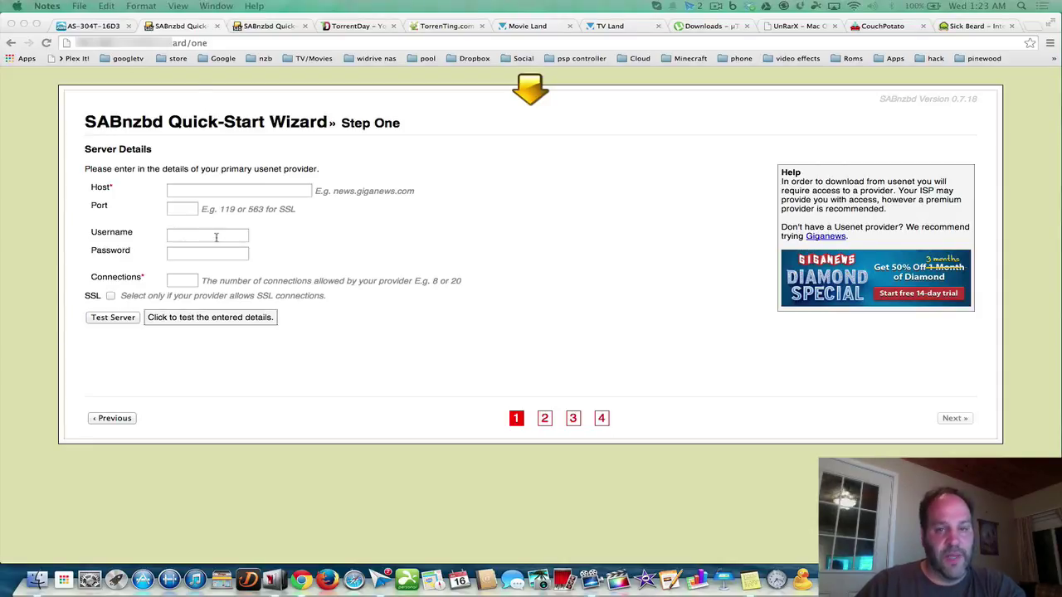
Set the Usenet server's host to free.xsusenet.com and its port to 119
{"action": "left_click", "coordinate": [224, 192]}
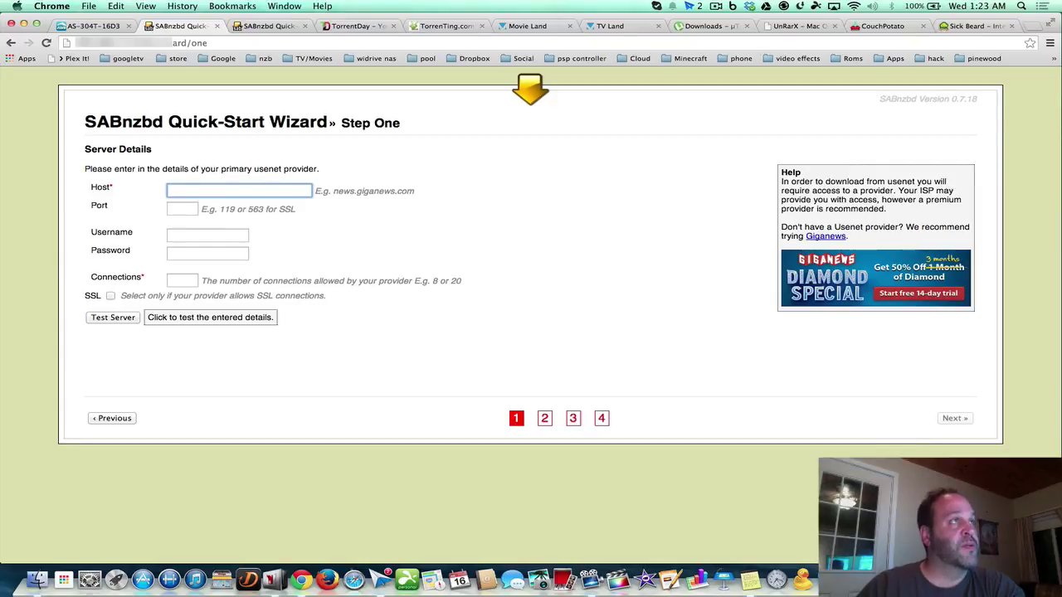
{"action": "right_click", "coordinate": [225, 191]}
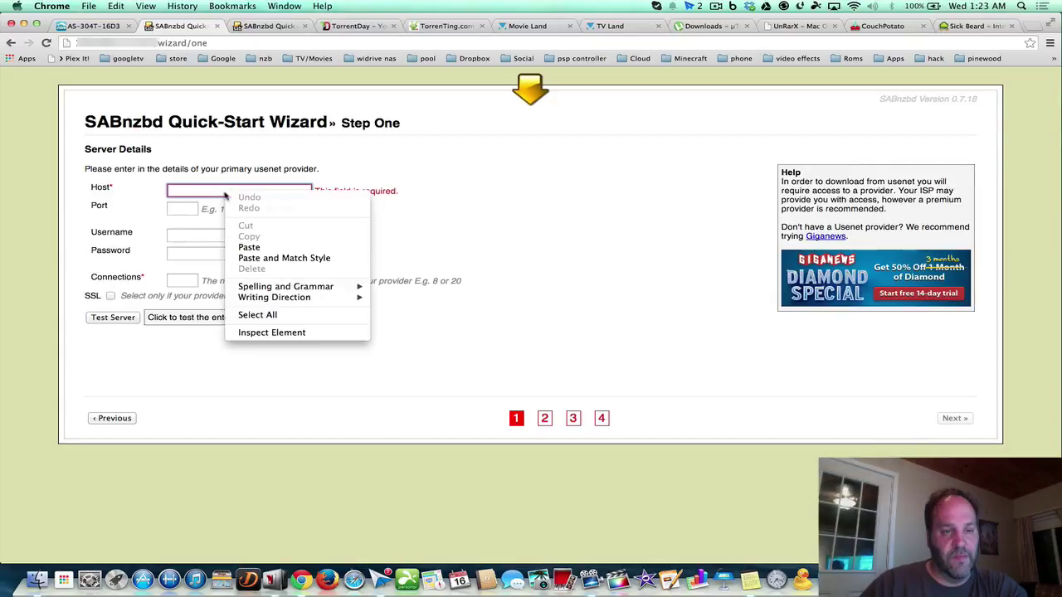
{"action": "left_click", "coordinate": [248, 248]}
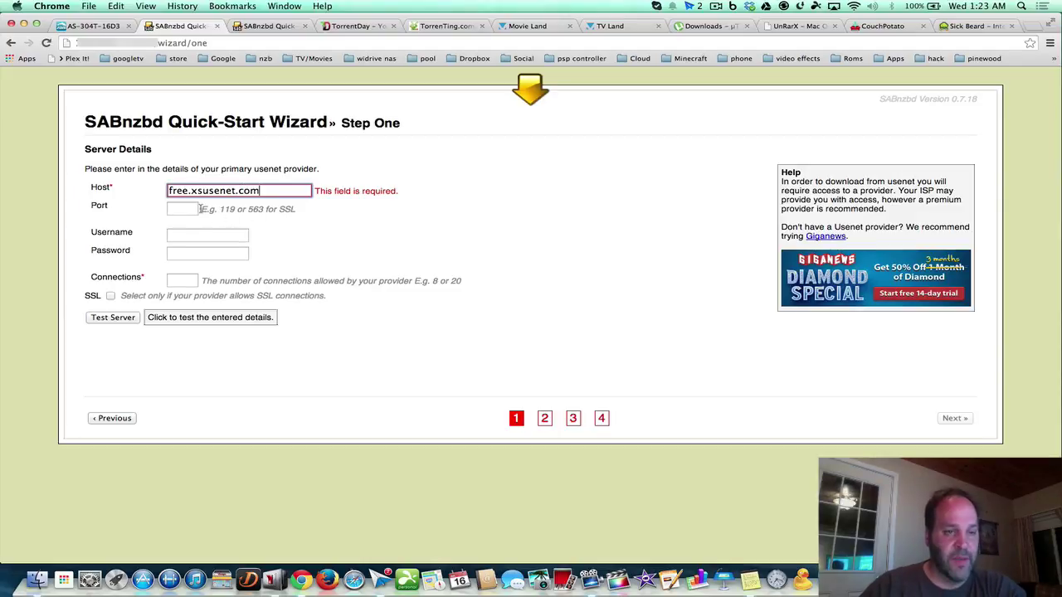
{"action": "left_click", "coordinate": [192, 208]}
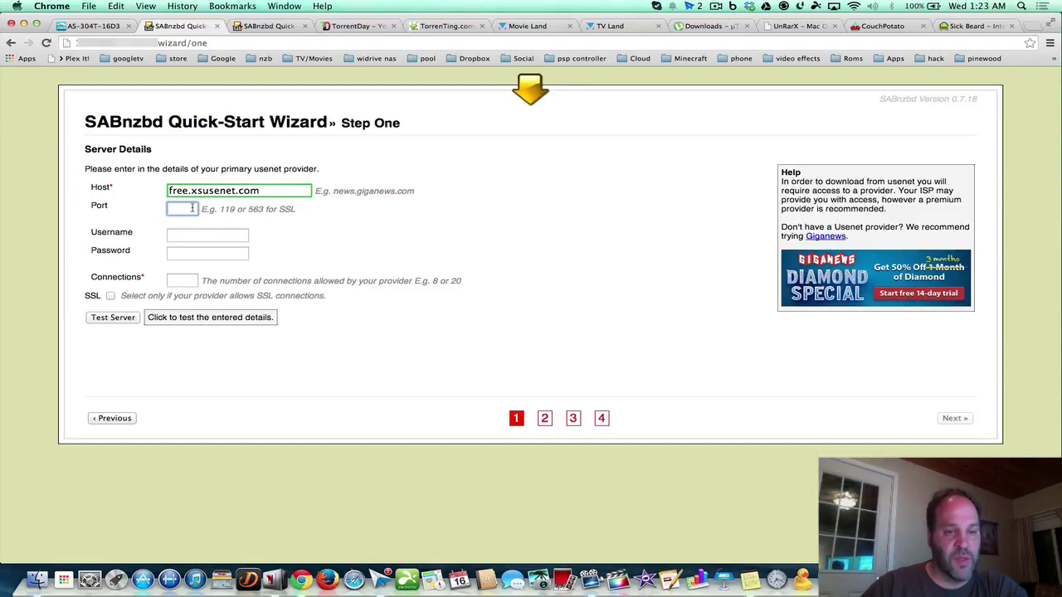
{"action": "type", "text": "119"}
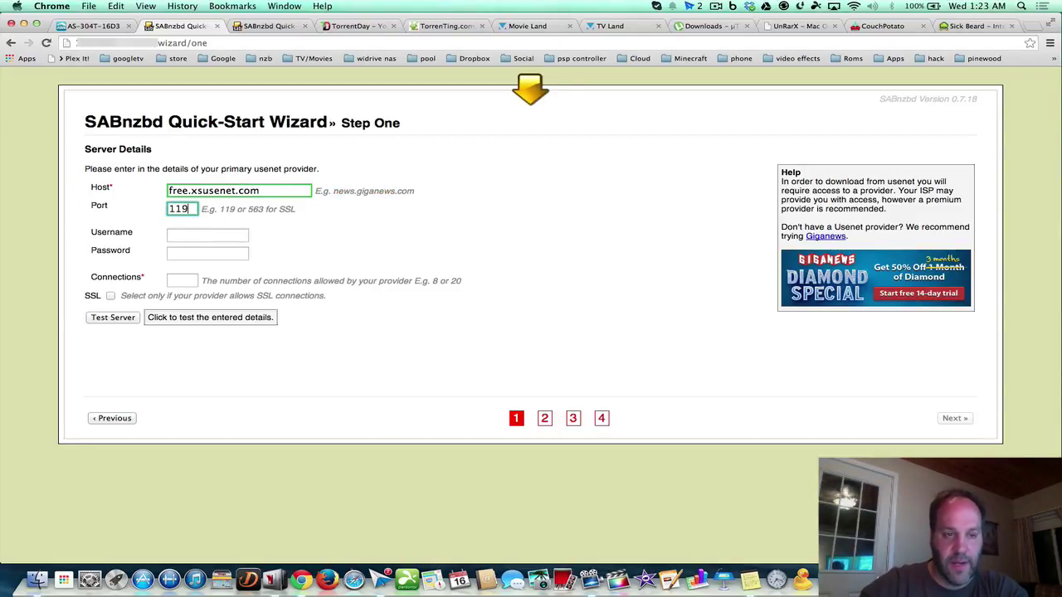
Paste the Usenet account's username and password into the server details
{"action": "left_click", "coordinate": [187, 235]}
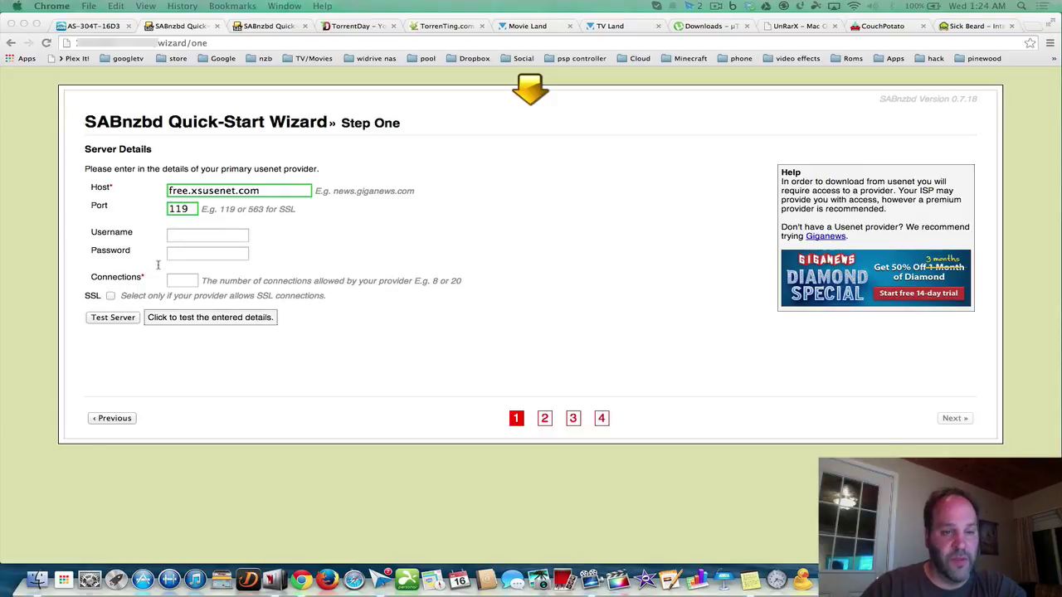
{"action": "left_click", "coordinate": [183, 235]}
{"action": "right_click", "coordinate": [182, 235]}
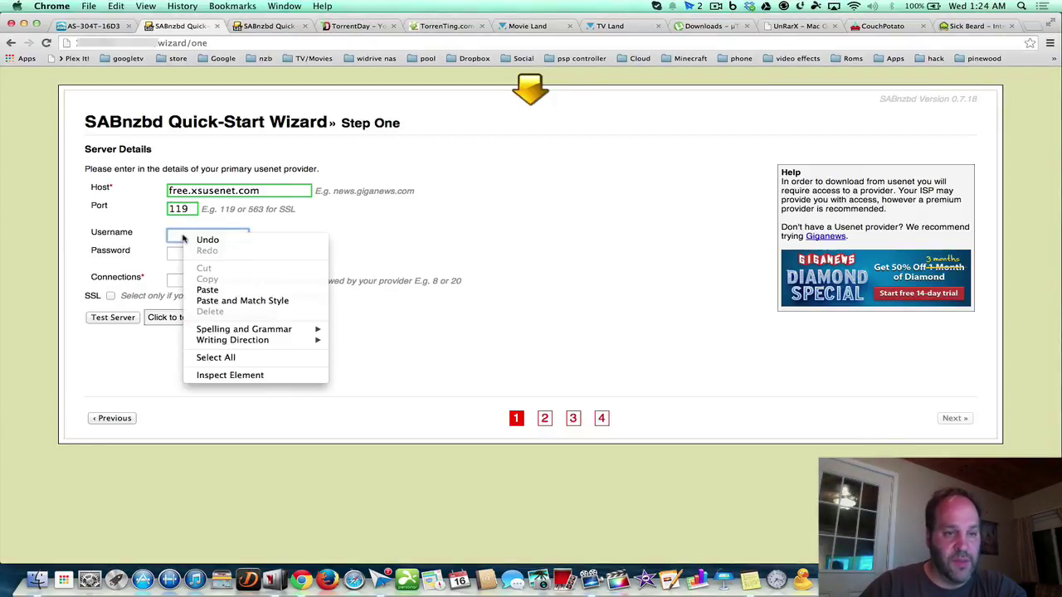
{"action": "left_click", "coordinate": [203, 290]}
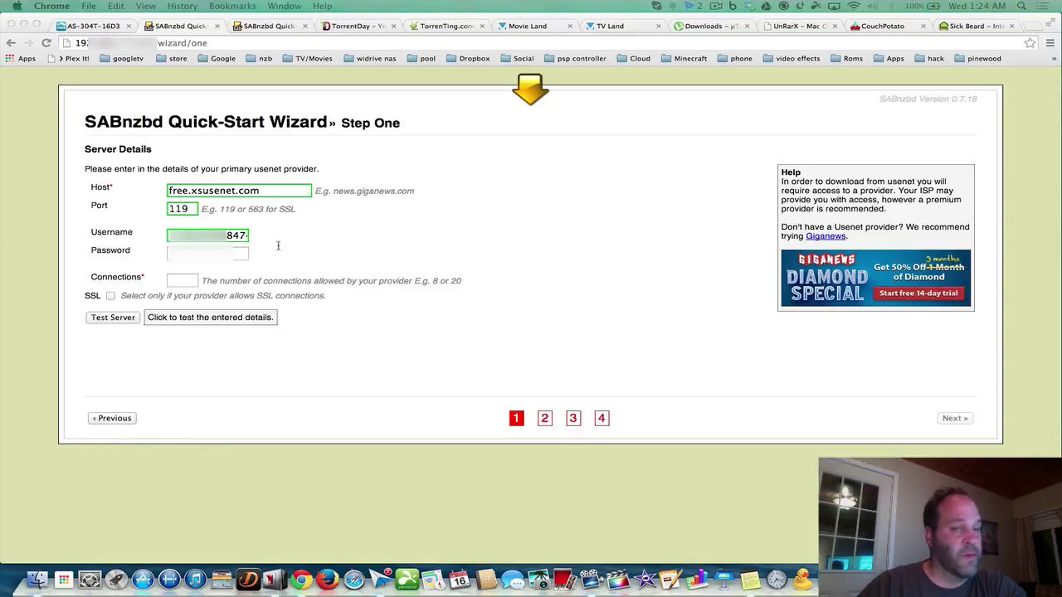
{"action": "left_click", "coordinate": [234, 262]}
{"action": "left_click", "coordinate": [230, 252]}
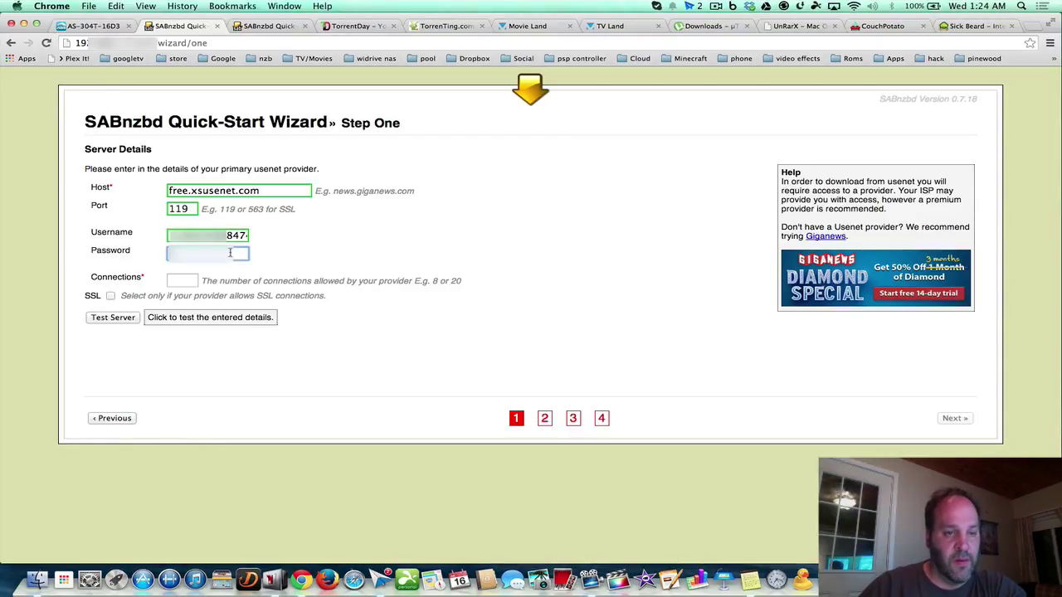
{"action": "right_click", "coordinate": [230, 252]}
{"action": "left_click", "coordinate": [253, 308]}
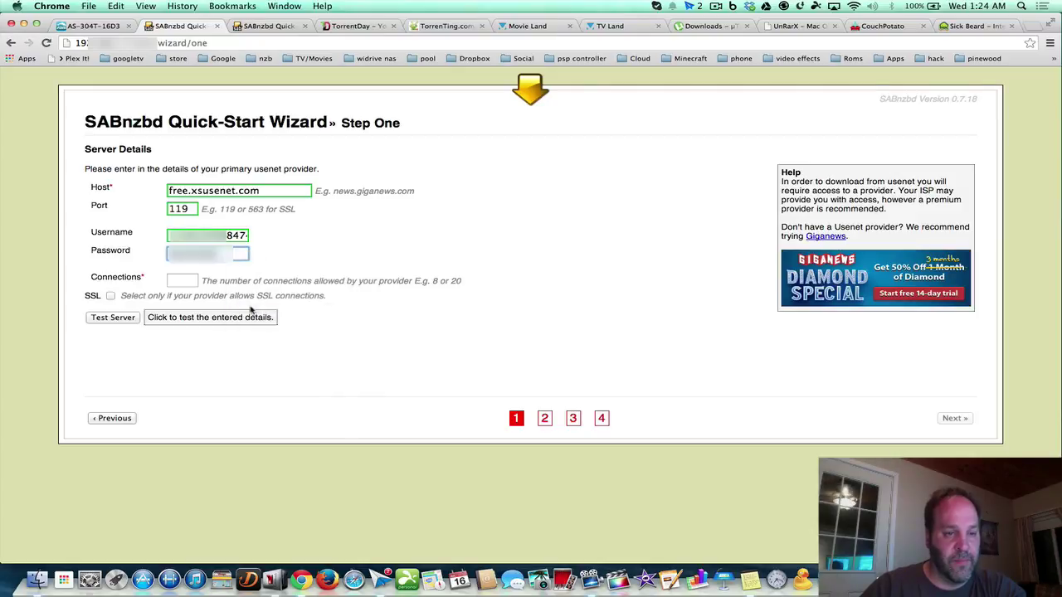
Set the server's number of connections to 2, leave SSL off and test the server
{"action": "left_click", "coordinate": [182, 282]}
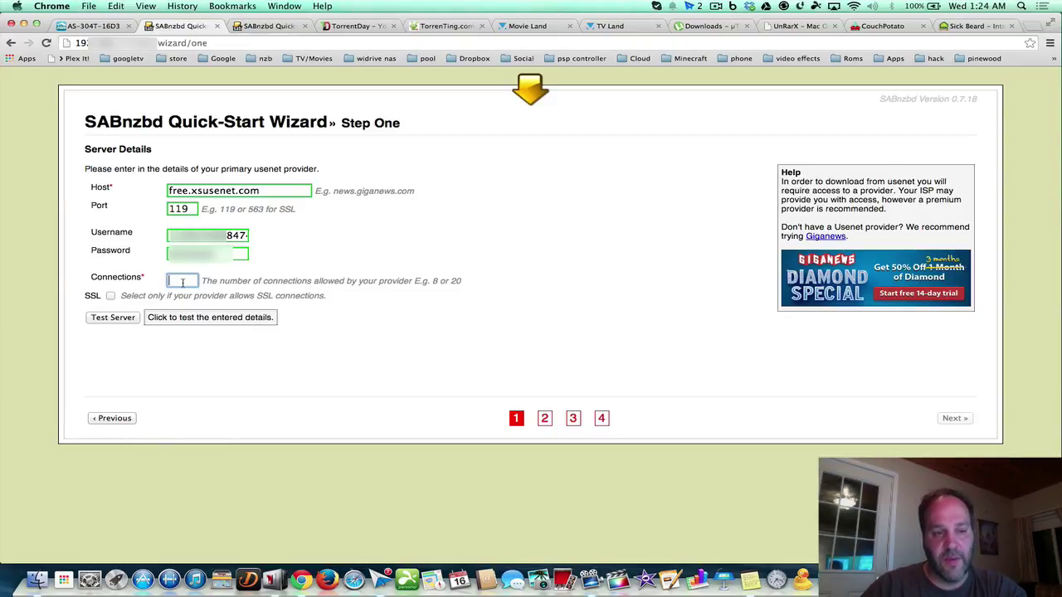
{"action": "type", "text": "2"}
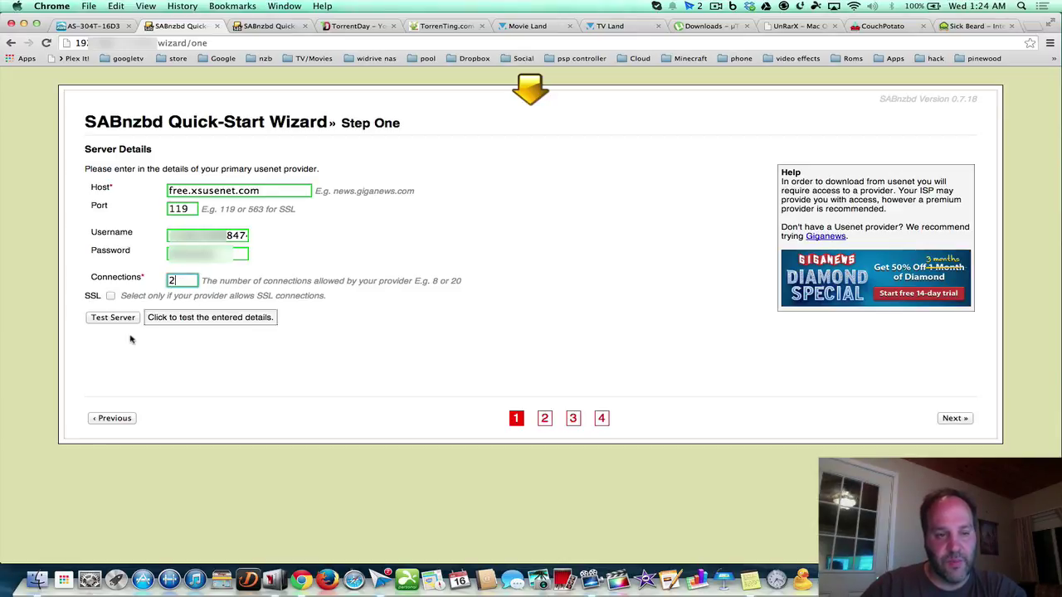
{"action": "left_click", "coordinate": [132, 294]}
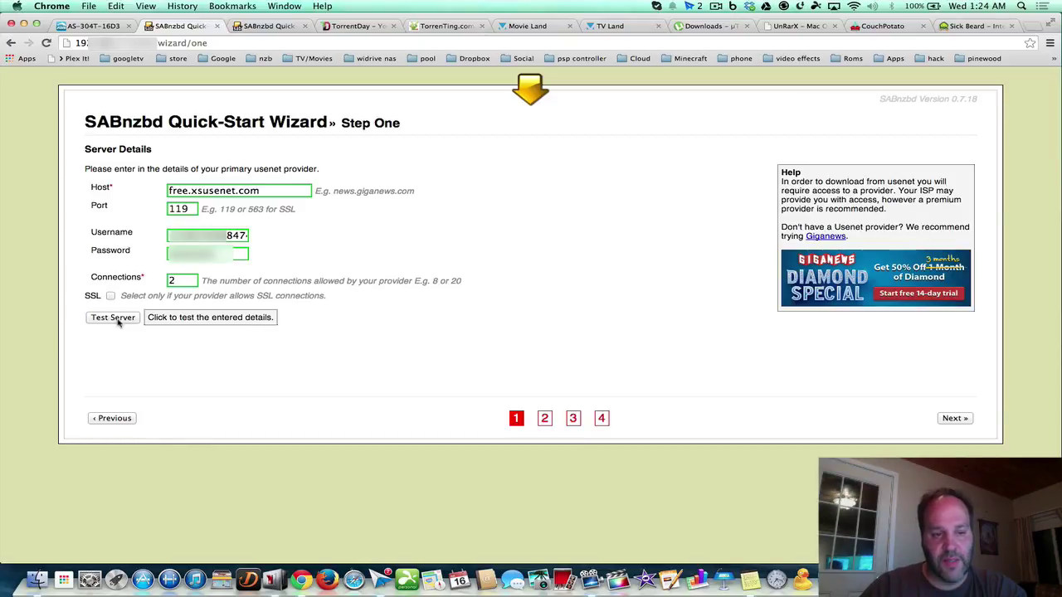
{"action": "left_click", "coordinate": [116, 318]}
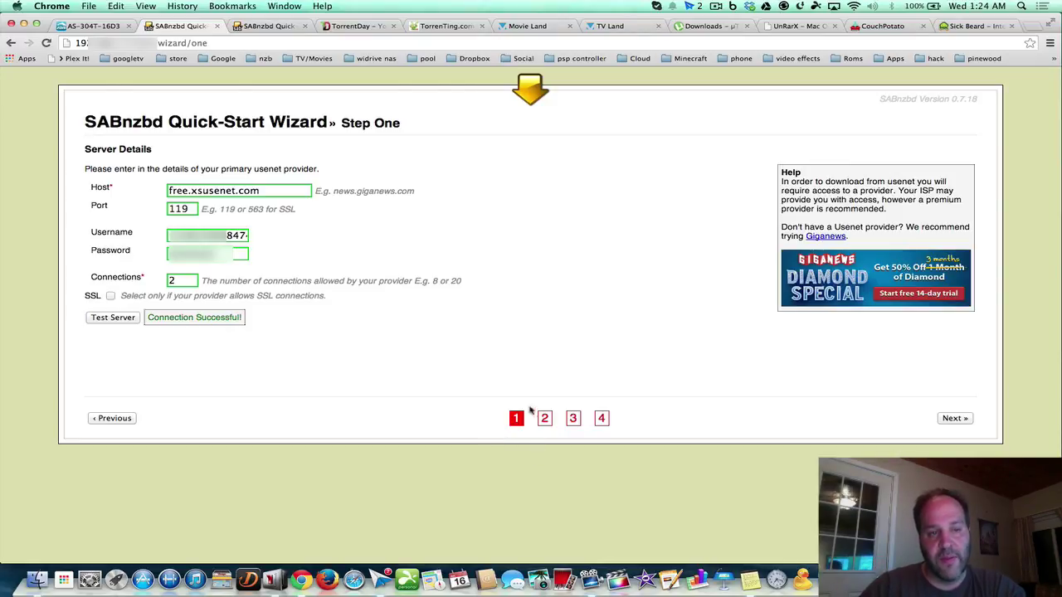
Continue to the access settings, keep SABnzbd viewable by any PC on the network and enable password protection
{"action": "left_click", "coordinate": [952, 418]}
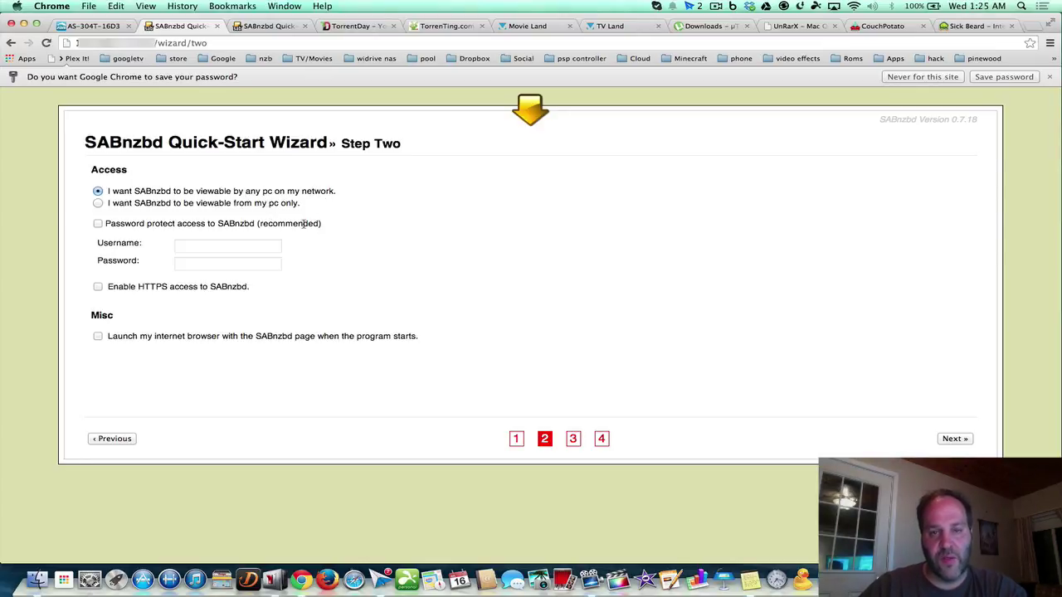
{"action": "left_click", "coordinate": [226, 204]}
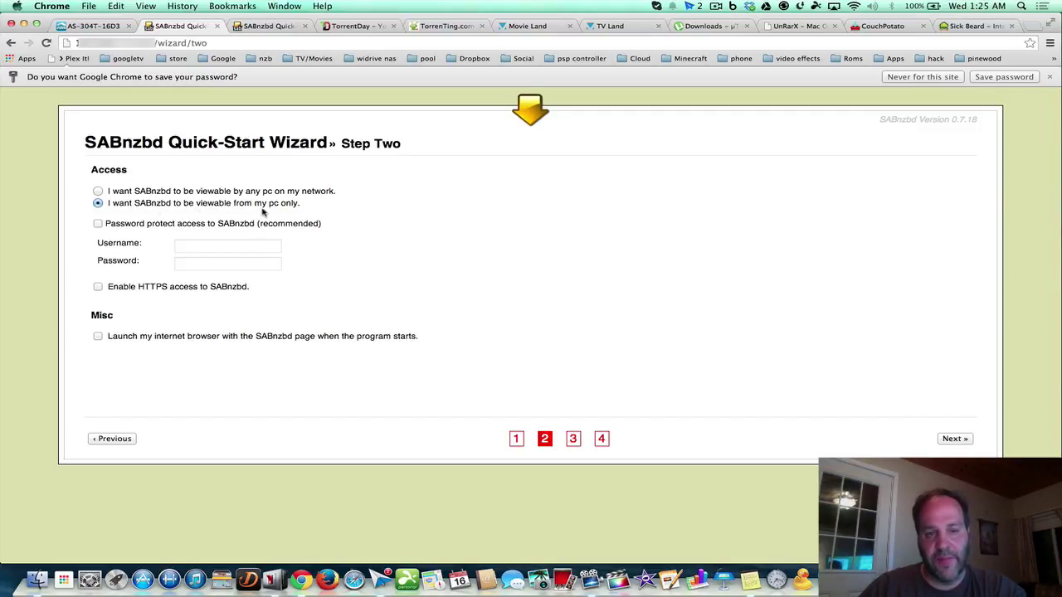
{"action": "left_click", "coordinate": [215, 192]}
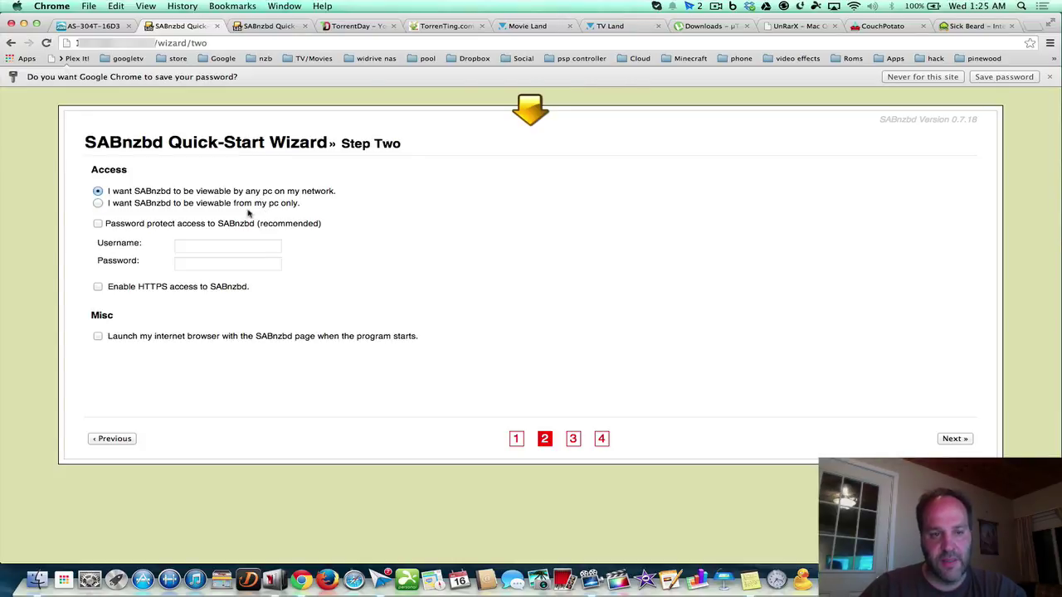
{"action": "left_click", "coordinate": [98, 224]}
Paste the SABnzbd access username and password, and enable launching the internet browser when the program starts
{"action": "left_click", "coordinate": [176, 264]}
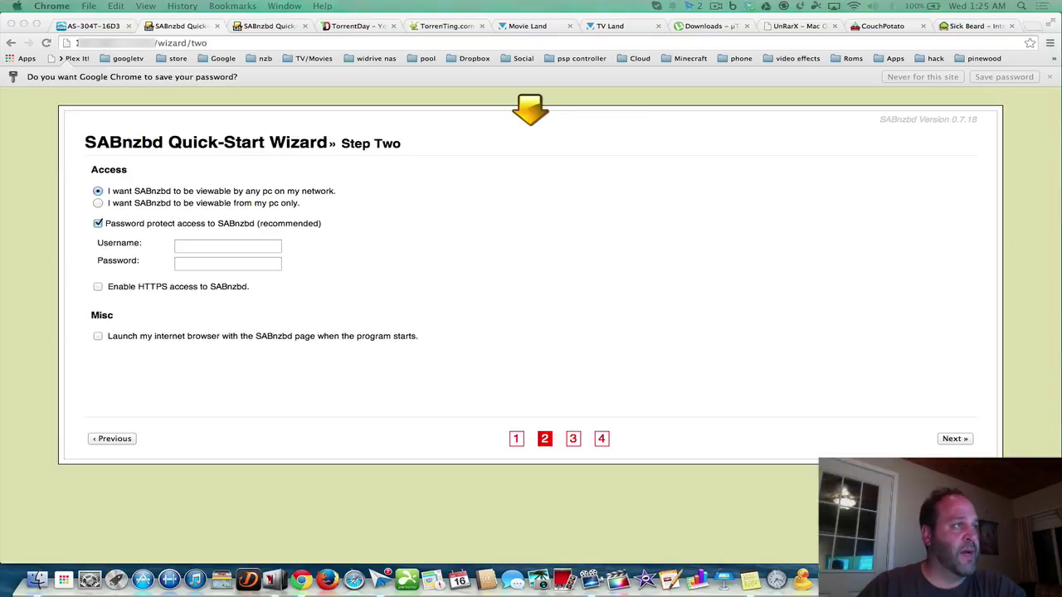
{"action": "right_click", "coordinate": [223, 246]}
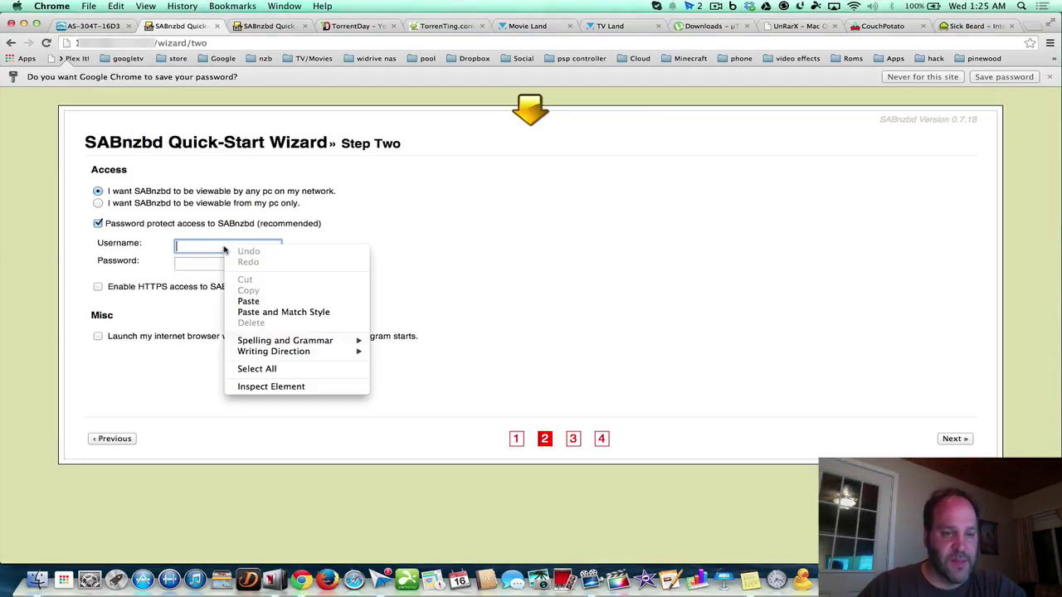
{"action": "left_click", "coordinate": [248, 302]}
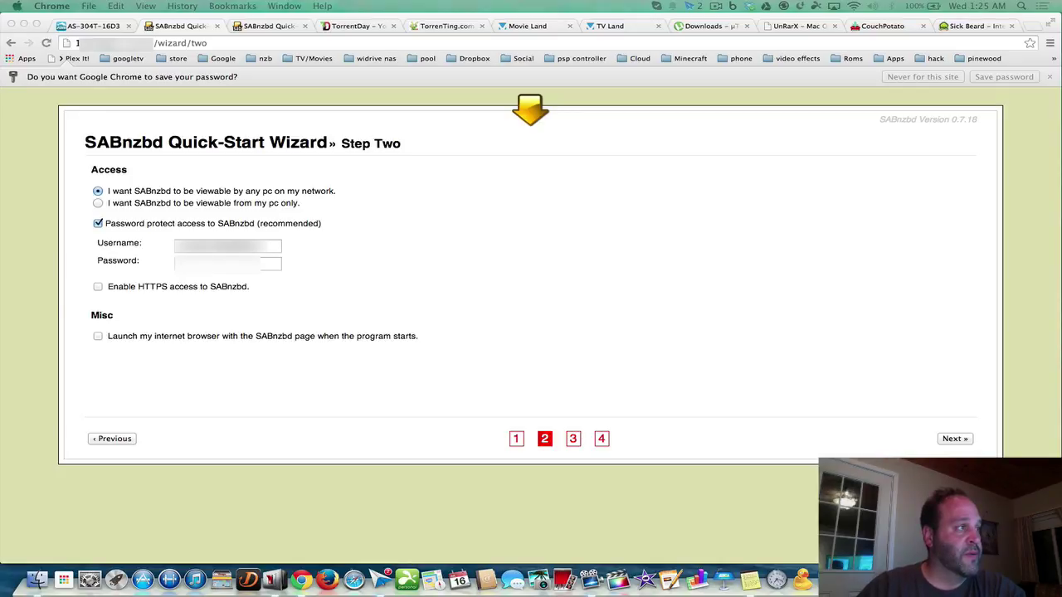
{"action": "left_click", "coordinate": [251, 266]}
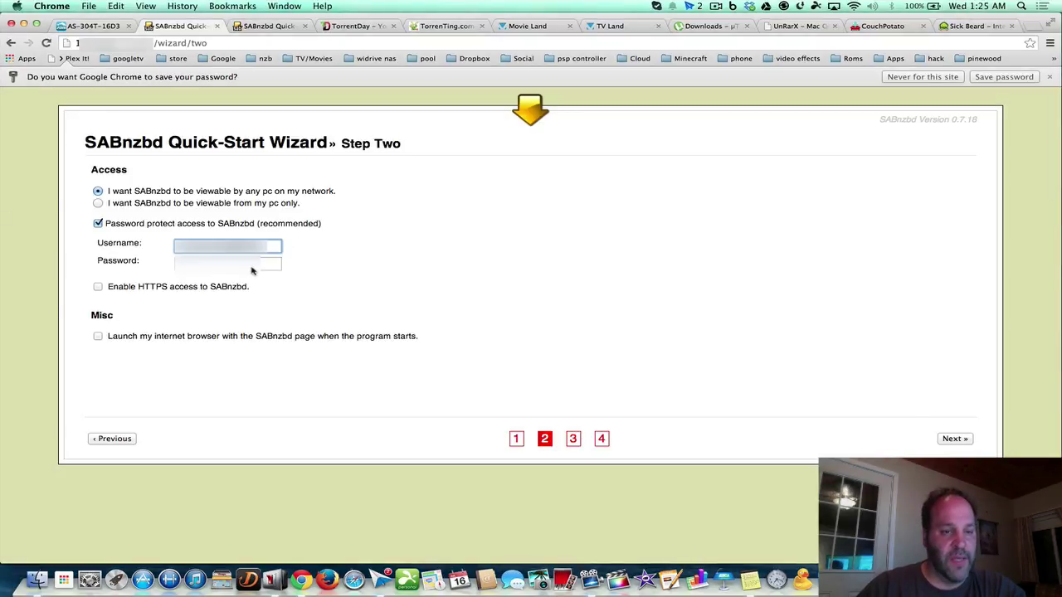
{"action": "left_click", "coordinate": [251, 266]}
{"action": "right_click", "coordinate": [252, 267]}
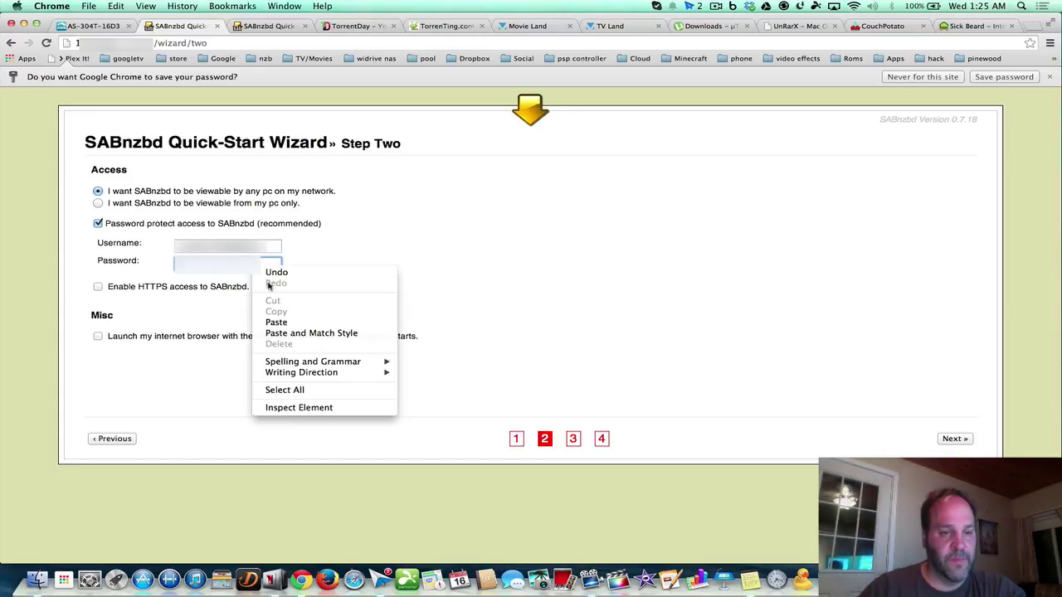
{"action": "left_click", "coordinate": [274, 324]}
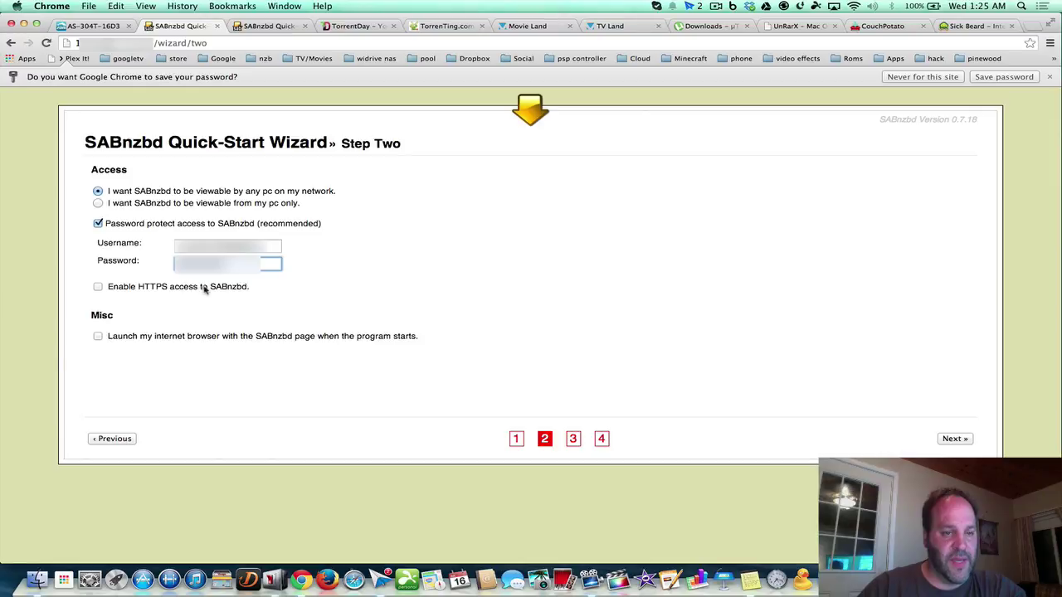
{"action": "left_click", "coordinate": [98, 336]}
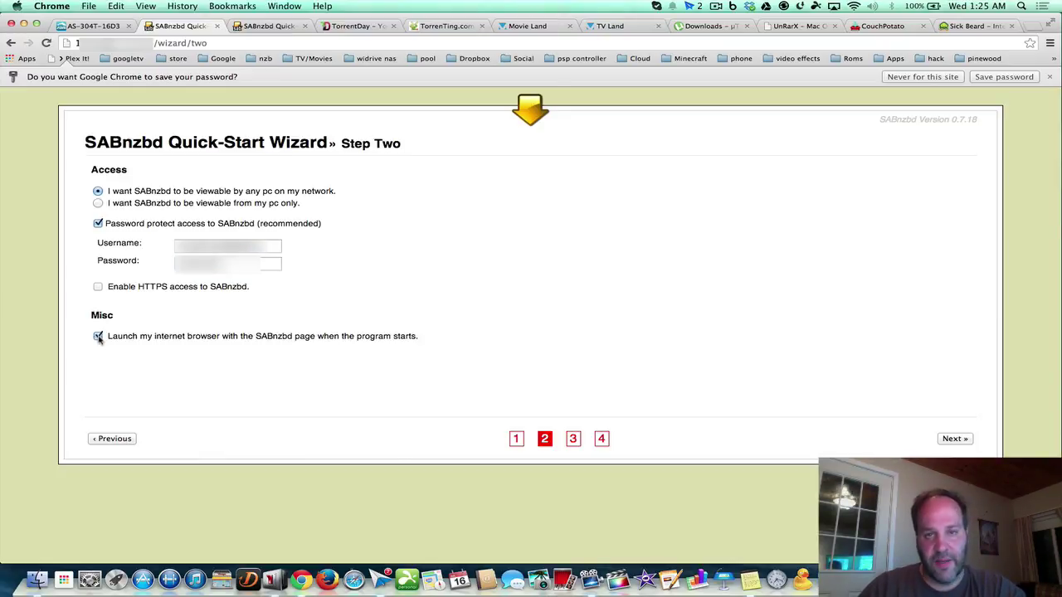
Turn off launching the internet browser when the program starts and continue to the indexer settings
{"action": "left_click", "coordinate": [99, 337]}
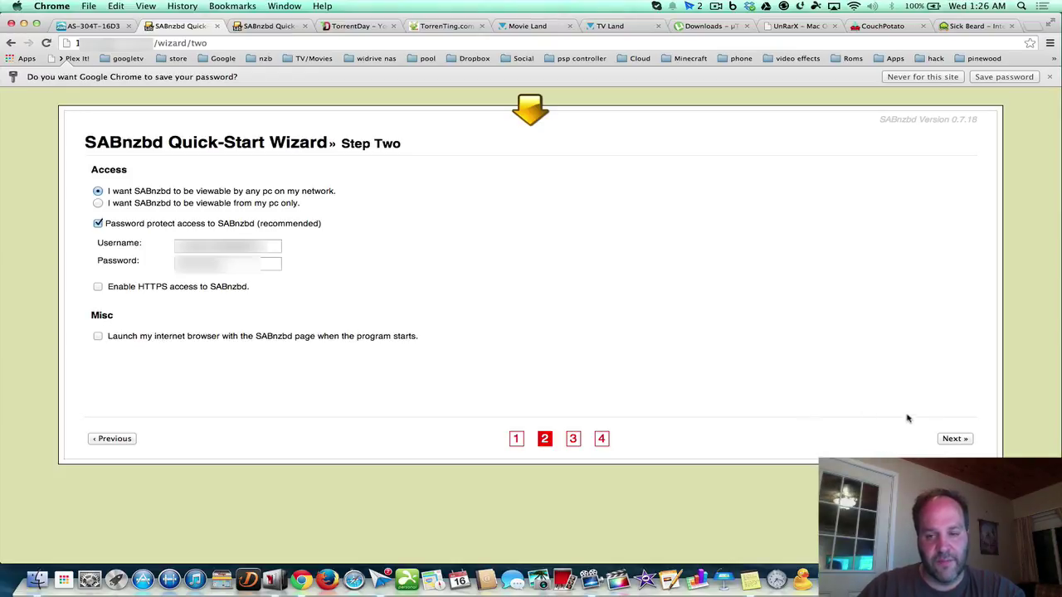
{"action": "left_click", "coordinate": [953, 439]}
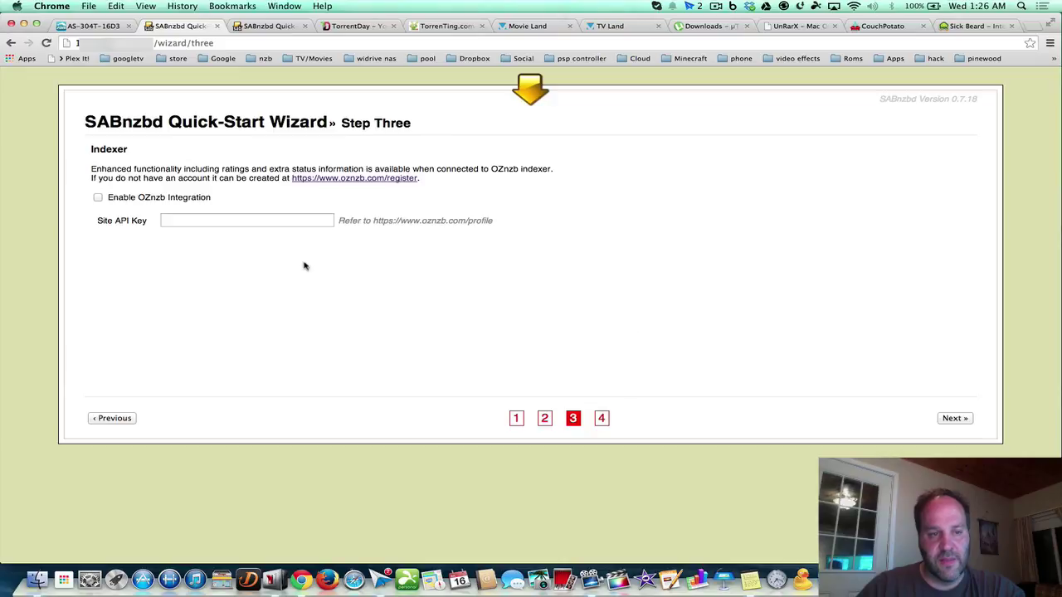
Paste the OZnzb site API key, enable OZnzb integration and continue to the wizard's final step
{"action": "left_click", "coordinate": [211, 220]}
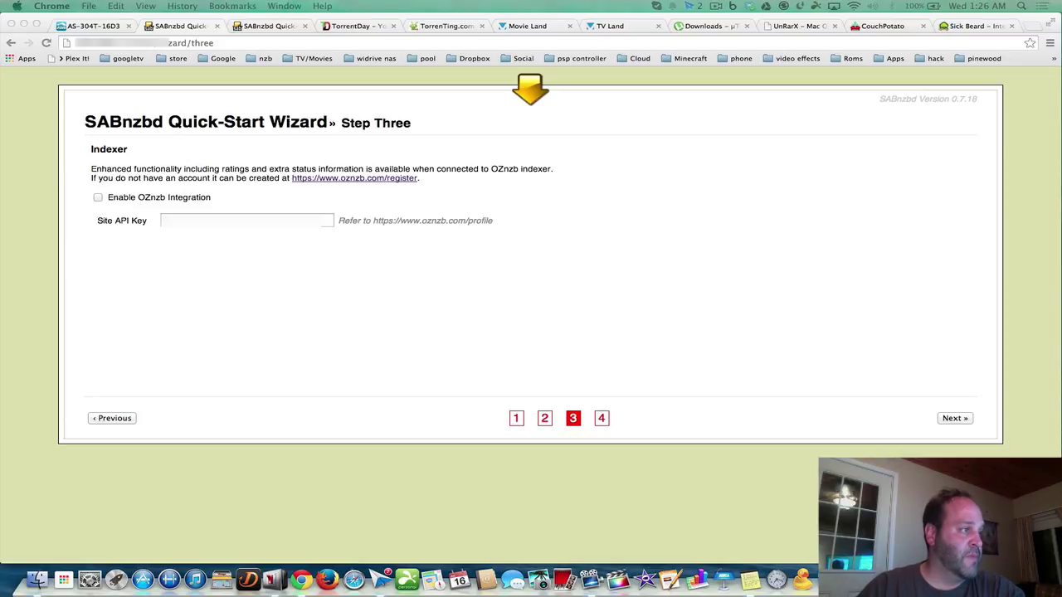
{"action": "right_click", "coordinate": [192, 223]}
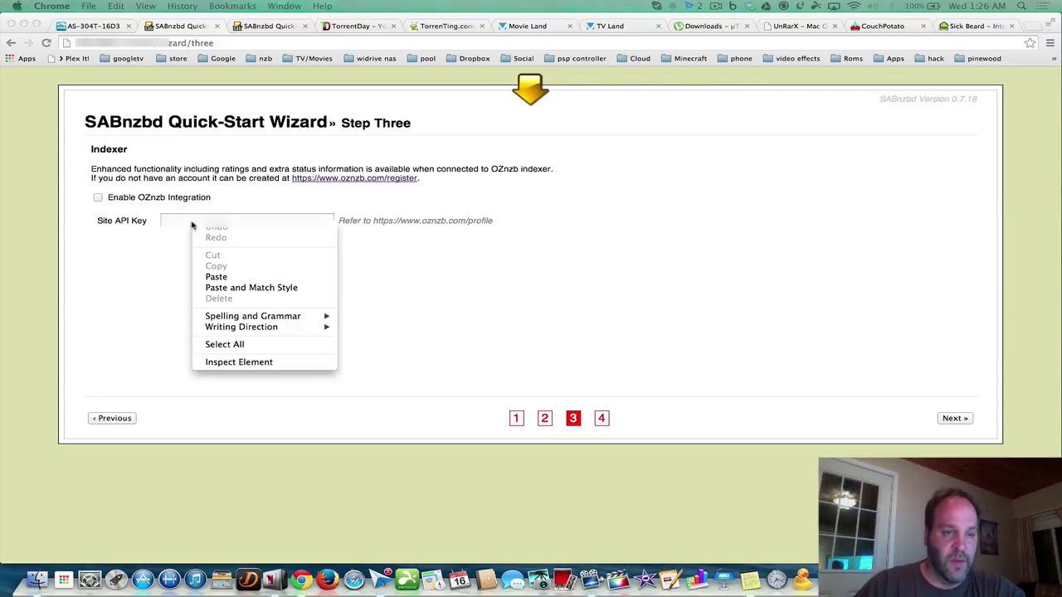
{"action": "left_click", "coordinate": [222, 277]}
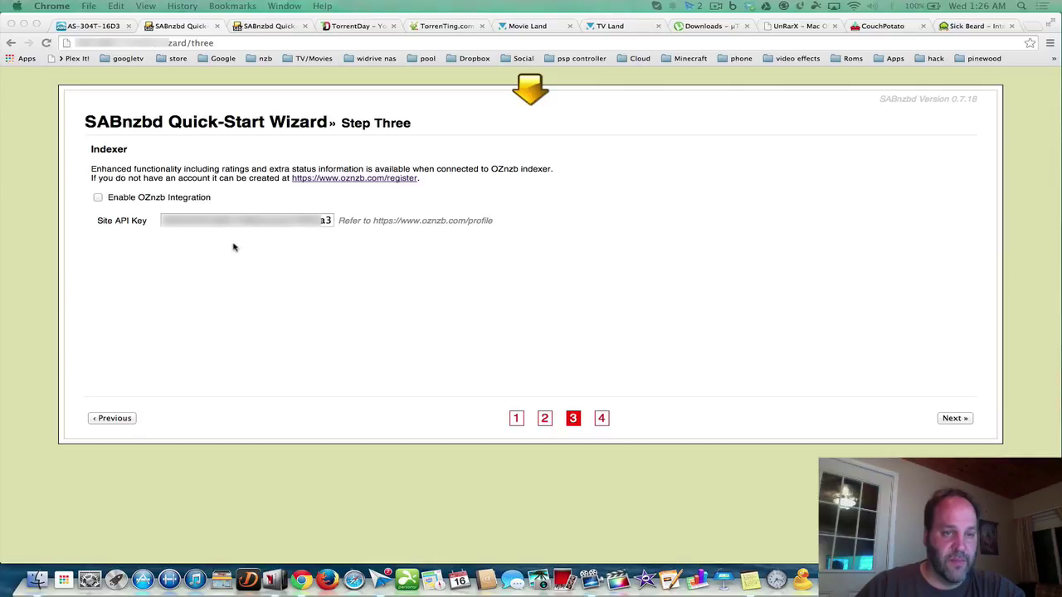
{"action": "left_click", "coordinate": [99, 199]}
{"action": "left_click", "coordinate": [99, 199]}
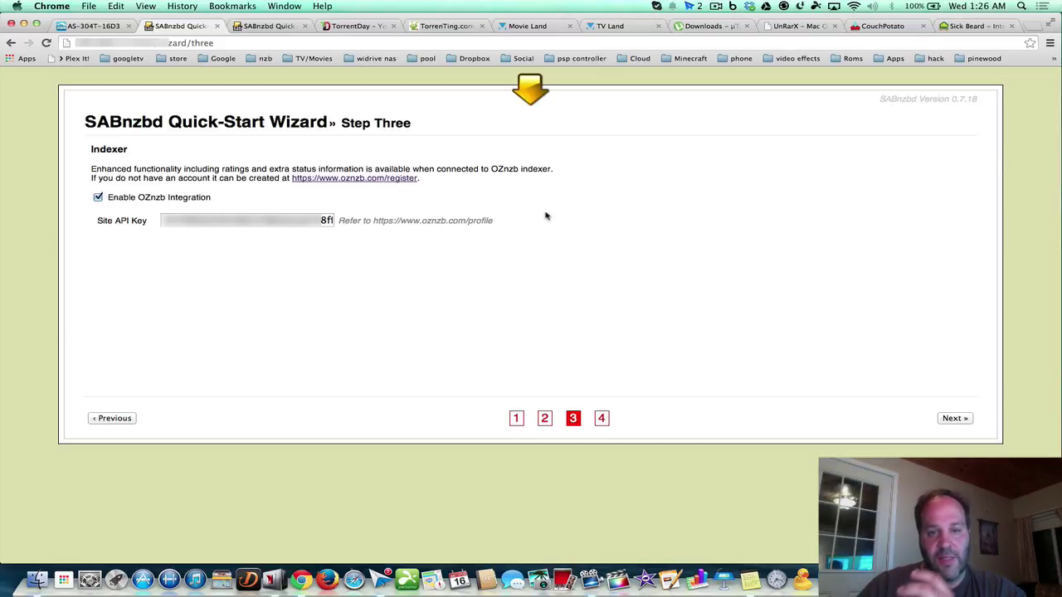
{"action": "left_click", "coordinate": [953, 419]}
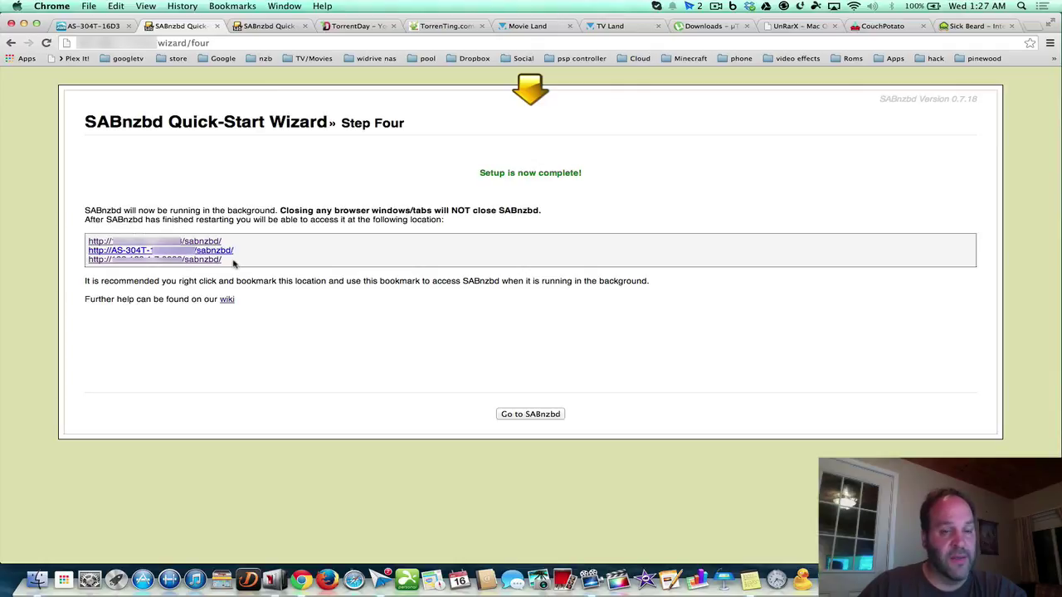
Copy the three SABnzbd access addresses into the account note in Notes, return to Chrome and open SABnzbd
{"action": "left_click_drag", "start_coordinate": [234, 262], "coordinate": [89, 239]}
{"action": "right_click", "coordinate": [113, 250]}
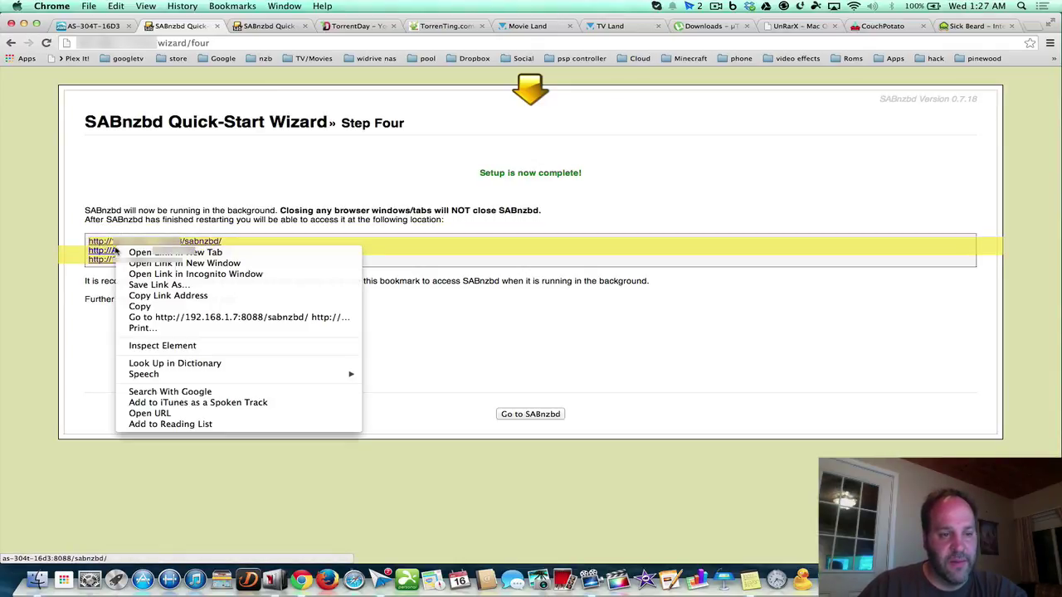
{"action": "left_click", "coordinate": [139, 306]}
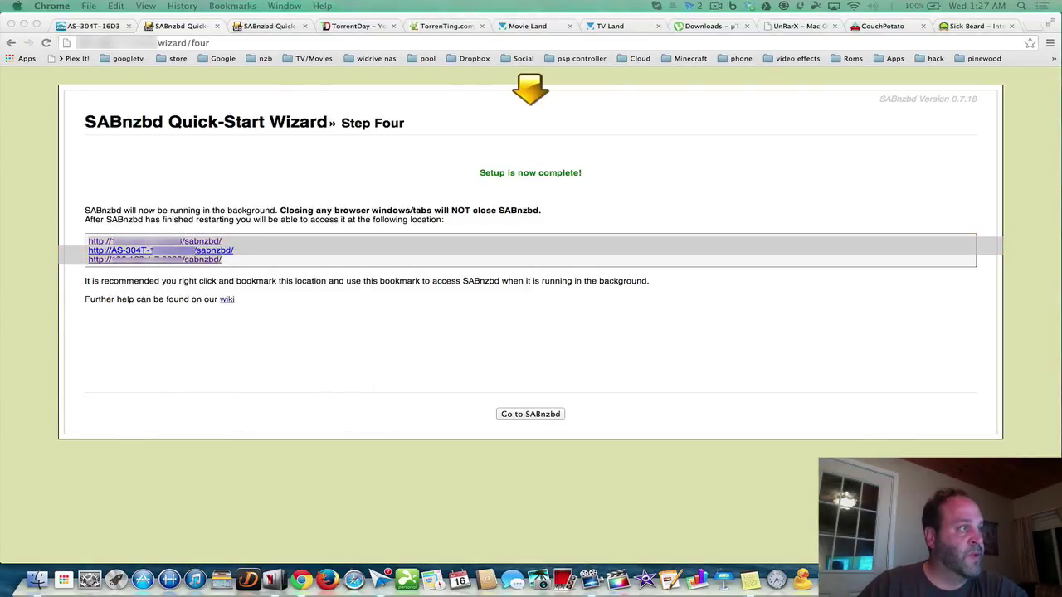
{"action": "left_click_drag", "start_coordinate": [0, 44], "coordinate": [71, 45]}
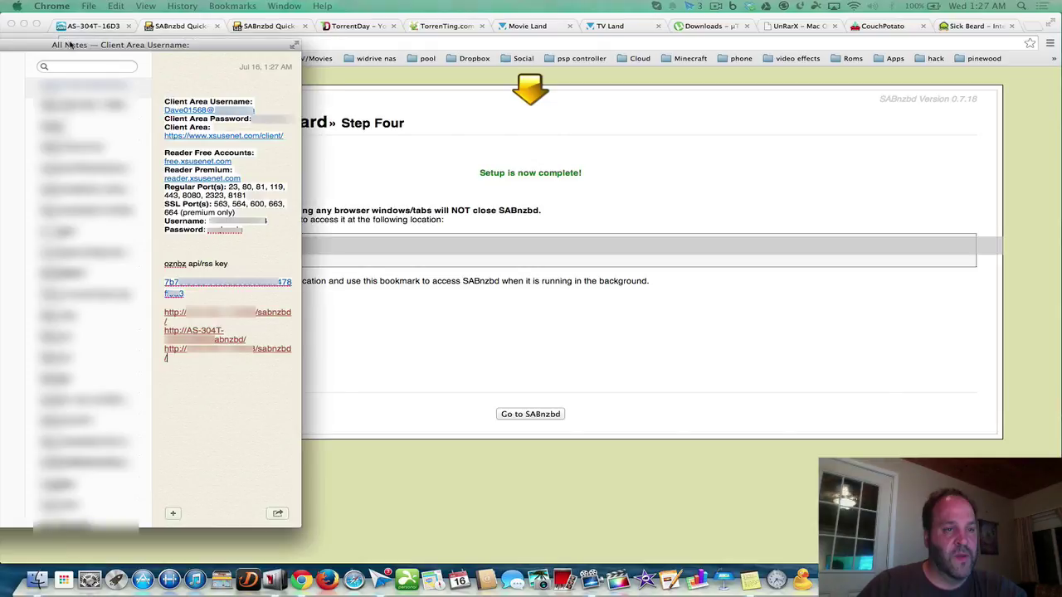
{"action": "left_click", "coordinate": [71, 45]}
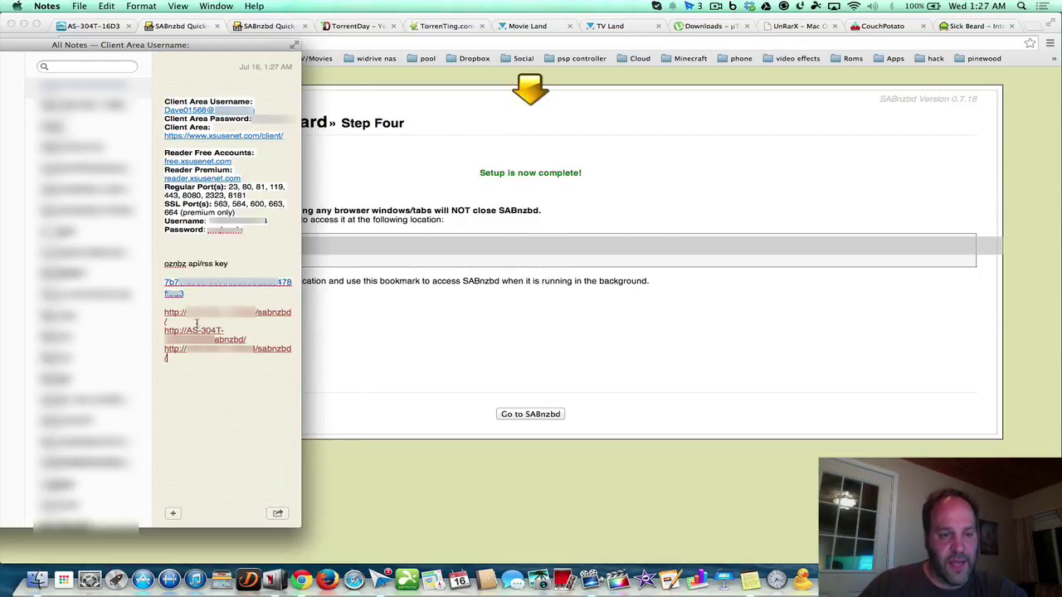
{"action": "left_click", "coordinate": [380, 335]}
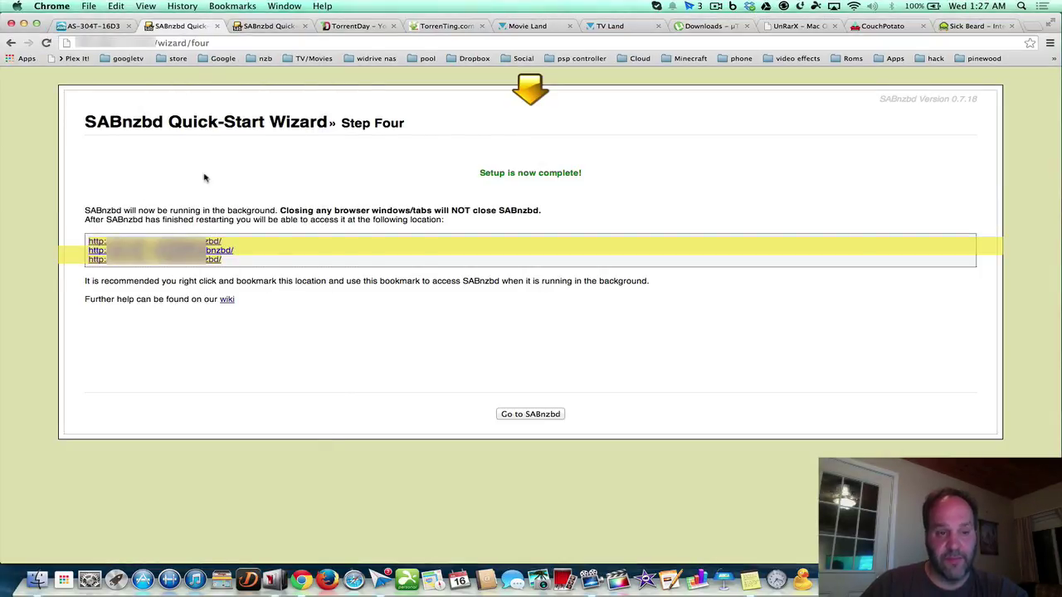
{"action": "left_click", "coordinate": [507, 416]}
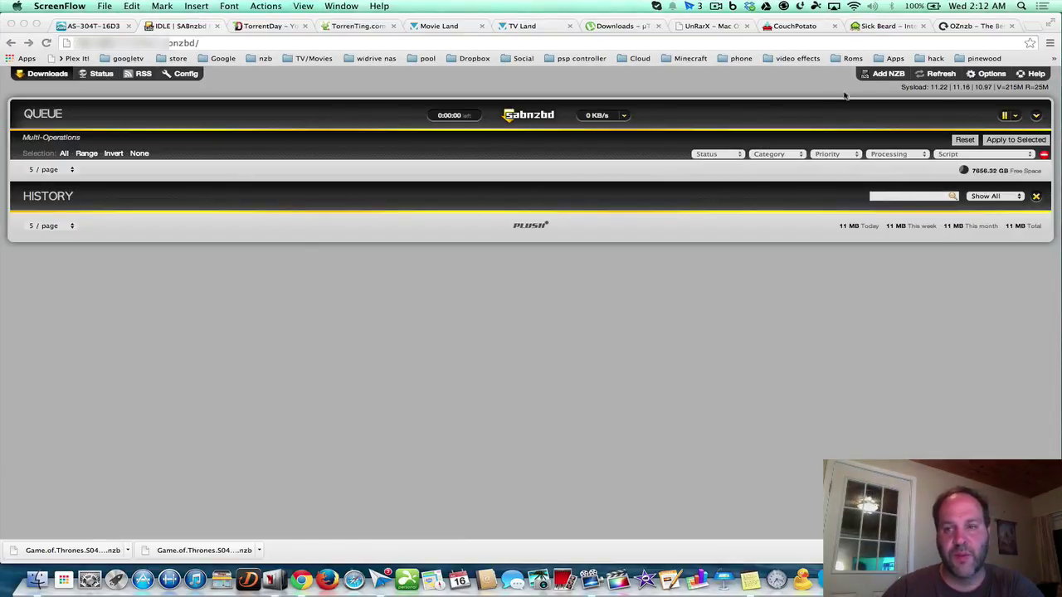
Switch to the OZnzb site and search all categories for "game of thrones"
{"action": "left_click", "coordinate": [950, 26]}
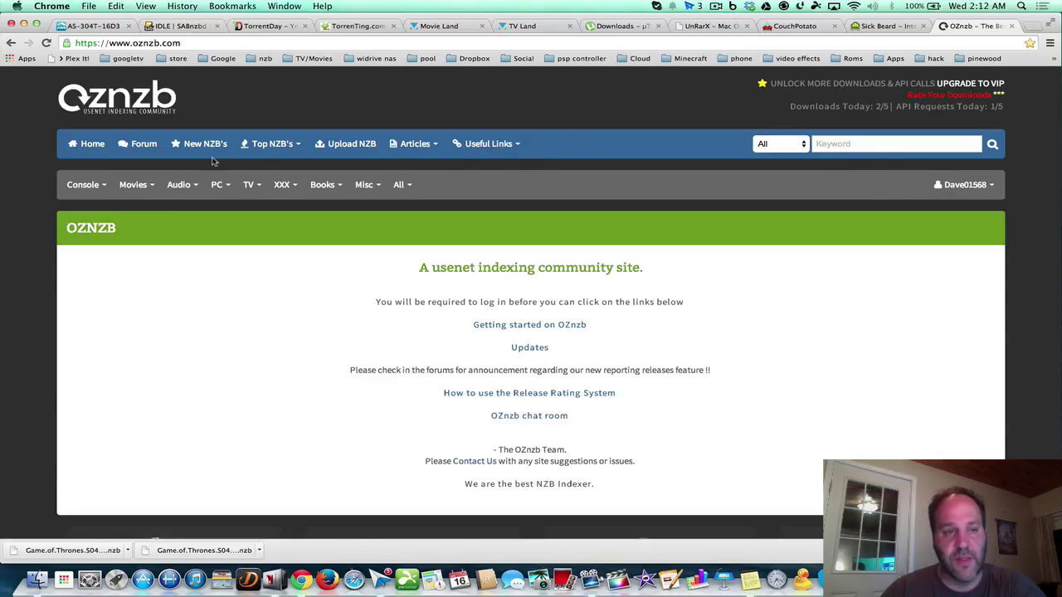
{"action": "left_click", "coordinate": [841, 146]}
{"action": "type", "text": "ga"}
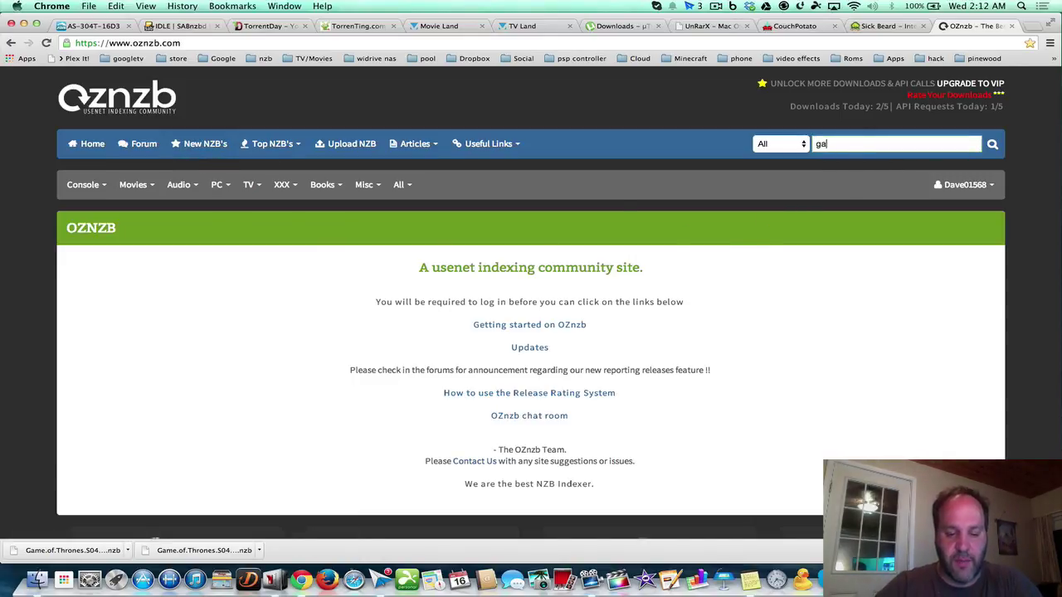
{"action": "type", "text": "me of"}
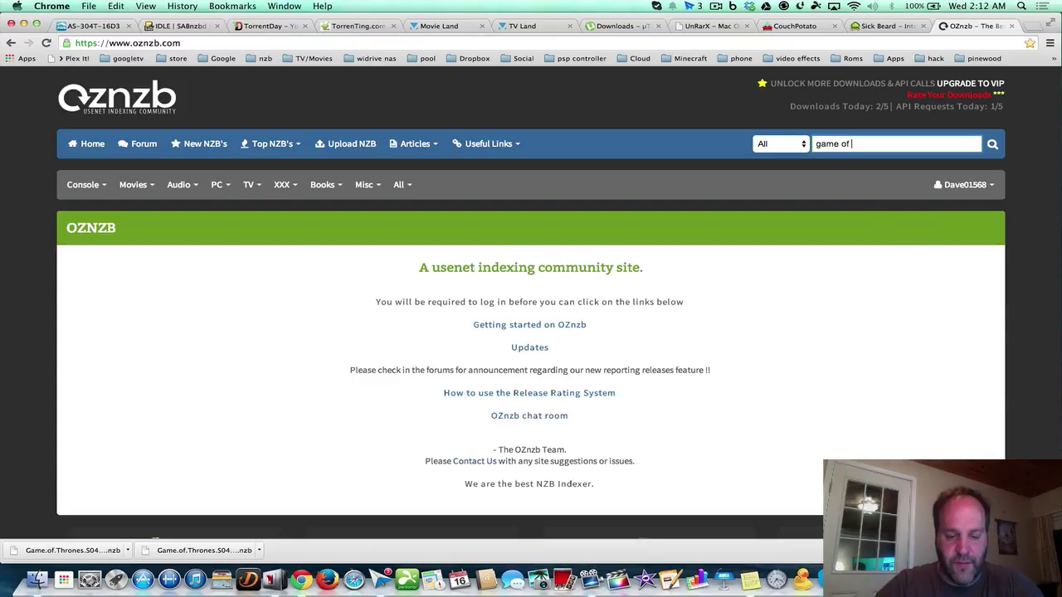
{"action": "type", "text": " thrones"}
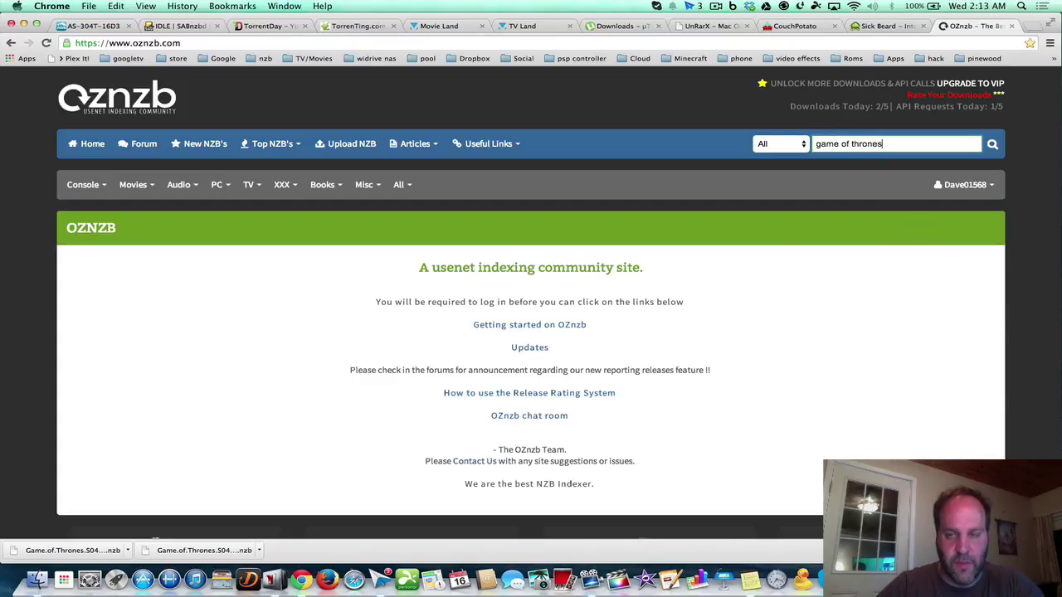
{"action": "left_click", "coordinate": [993, 145]}
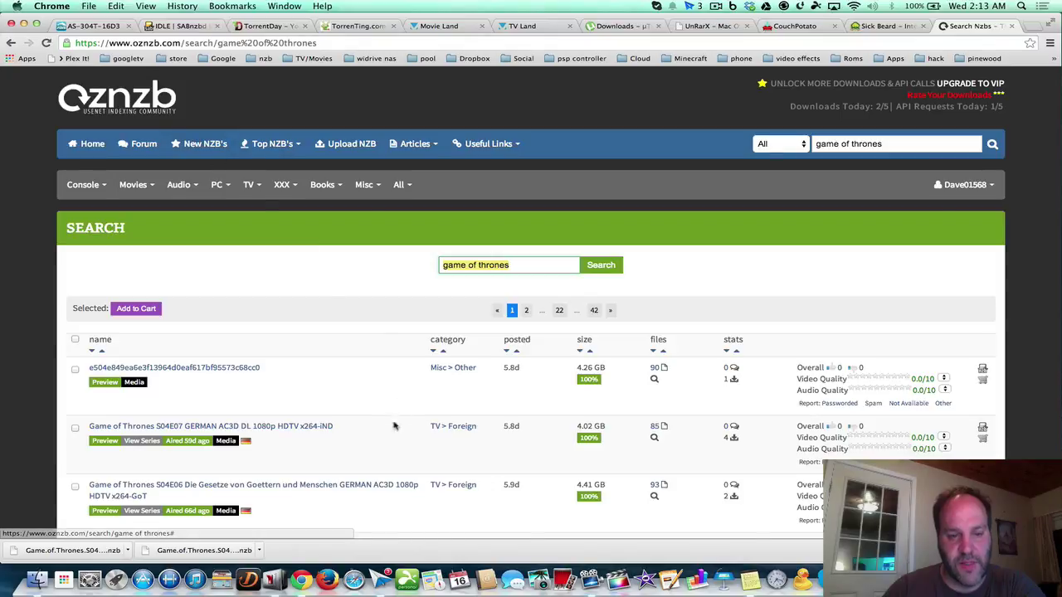
Download the NZB file for Game of Thrones S04E06 GERMAN AC3D DL 720p HDTV x264-iND from the search results
{"action": "scroll", "coordinate": [394, 440], "scroll_direction": "down", "scroll_amount": 8}
{"action": "scroll", "coordinate": [393, 440], "scroll_direction": "down", "scroll_amount": 3}
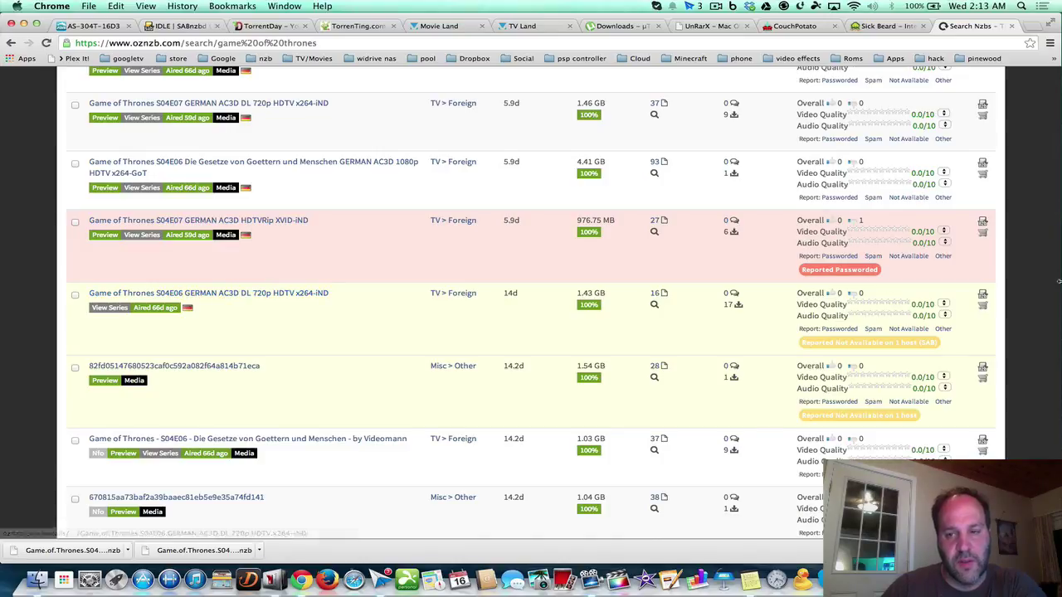
{"action": "left_click", "coordinate": [982, 296]}
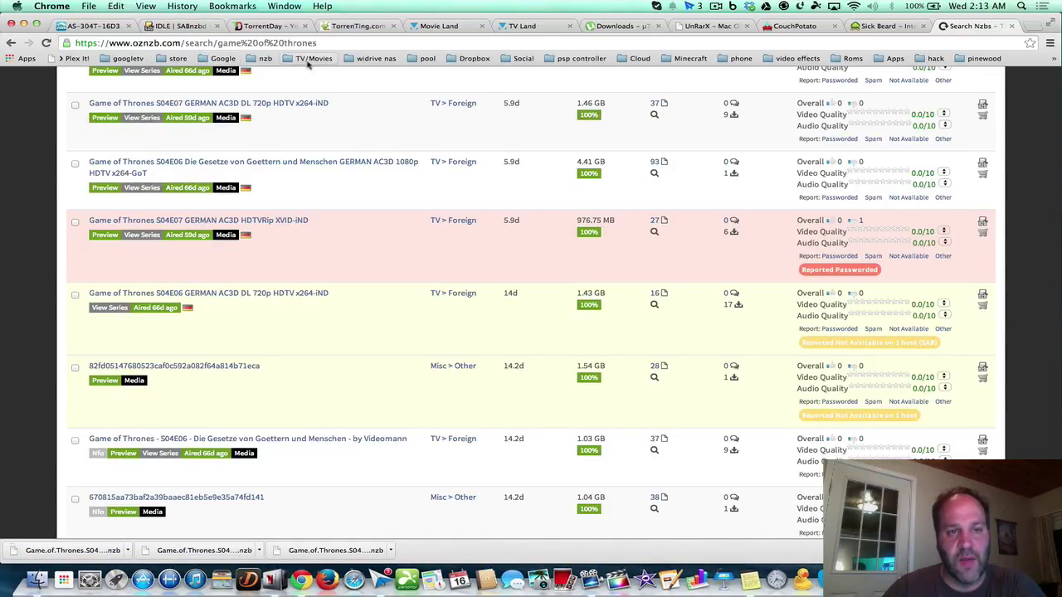
Upload the Game.of.Thrones.S04E06 NZB file ending in ") (1).nzb" from the Downloads folder to SABnzbd, keeping the default processing options
{"action": "left_click", "coordinate": [191, 27]}
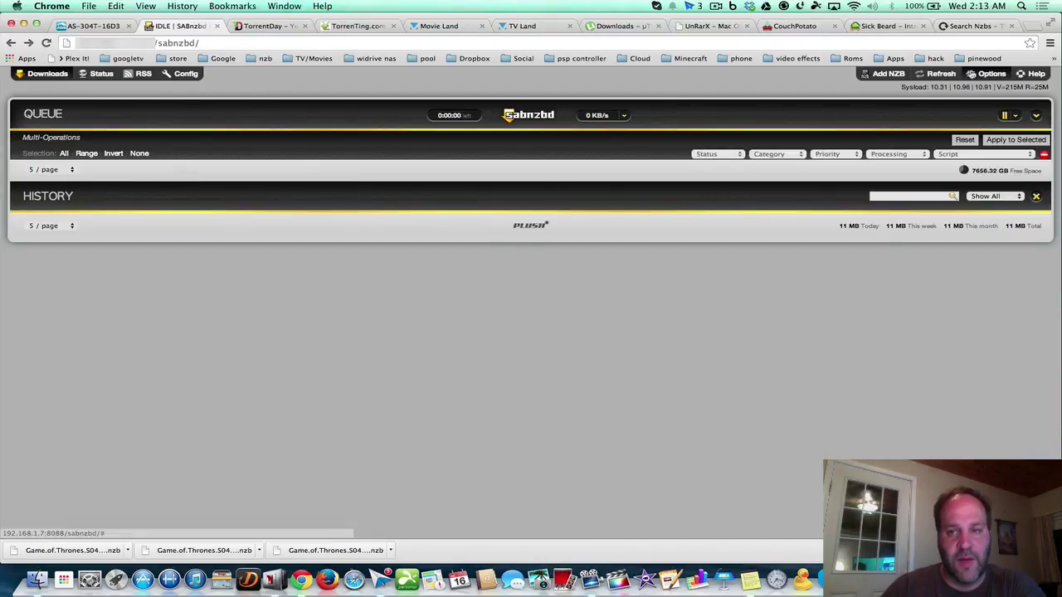
{"action": "left_click", "coordinate": [882, 73]}
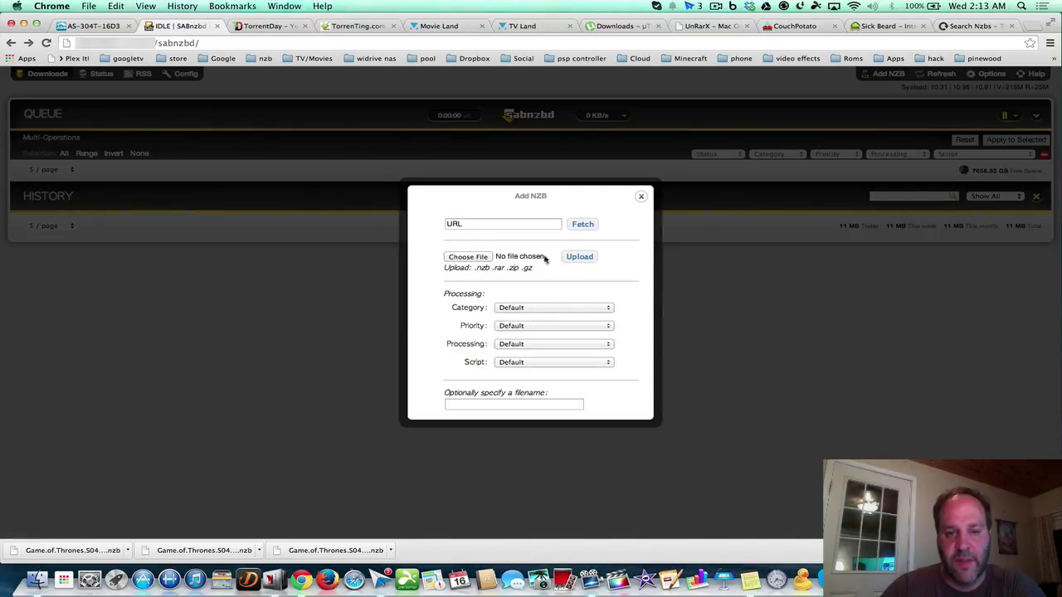
{"action": "left_click", "coordinate": [478, 258]}
{"action": "left_click", "coordinate": [382, 174]}
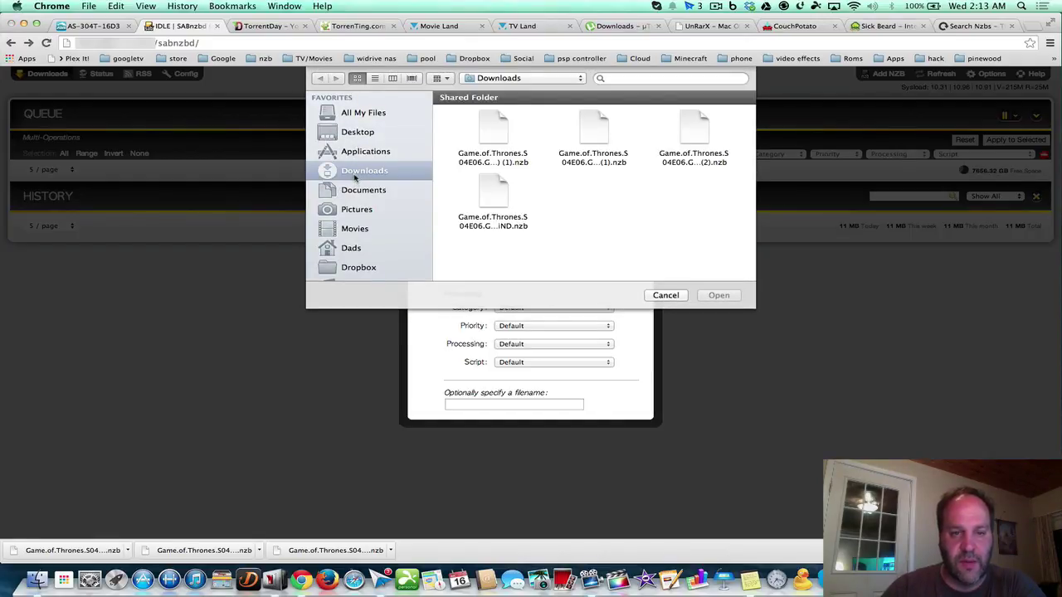
{"action": "left_click", "coordinate": [490, 132]}
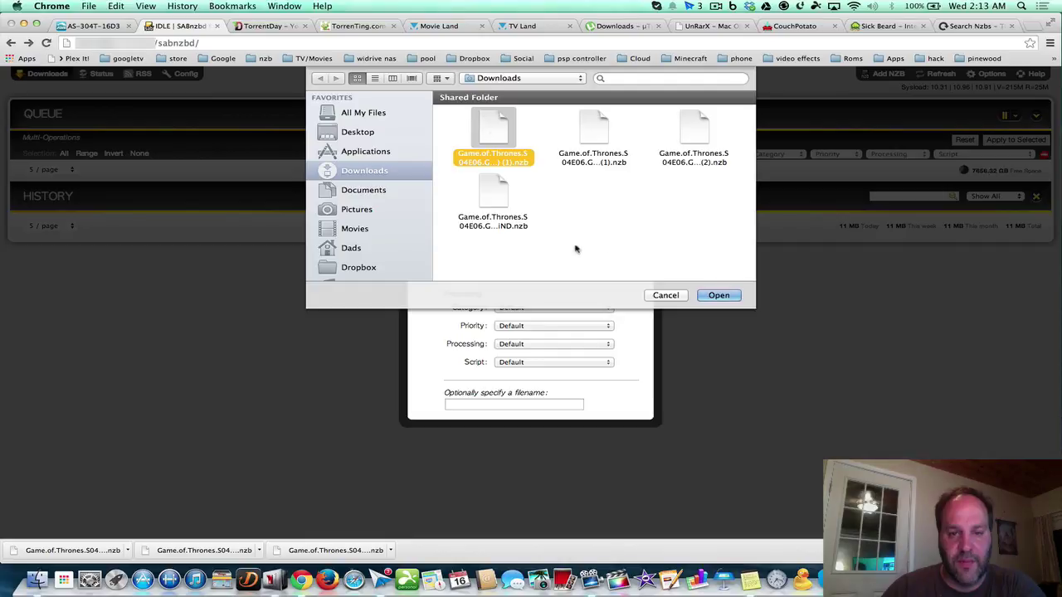
{"action": "left_click", "coordinate": [719, 295]}
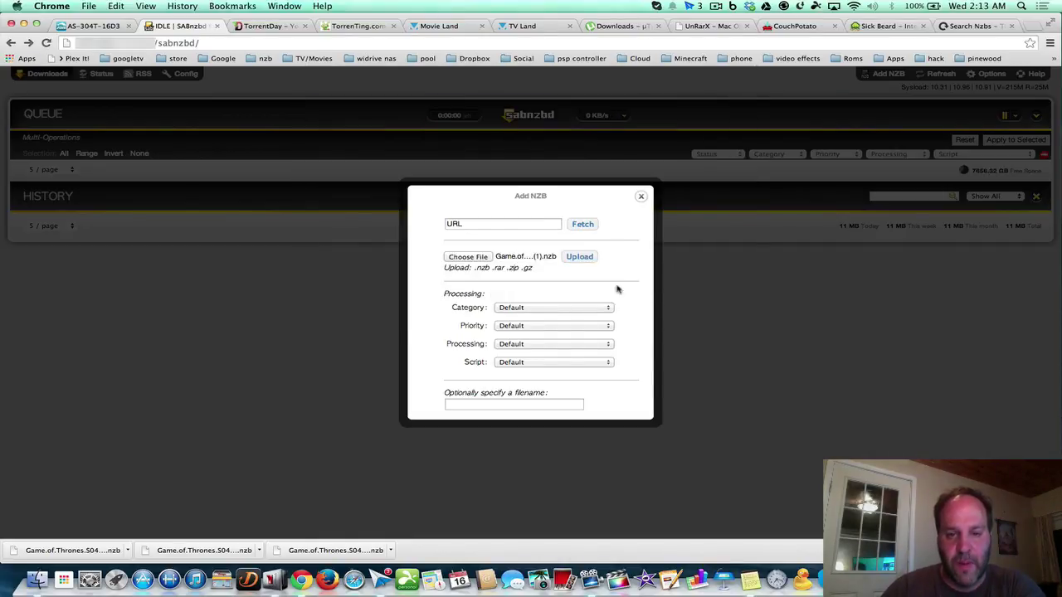
{"action": "left_click", "coordinate": [579, 259]}
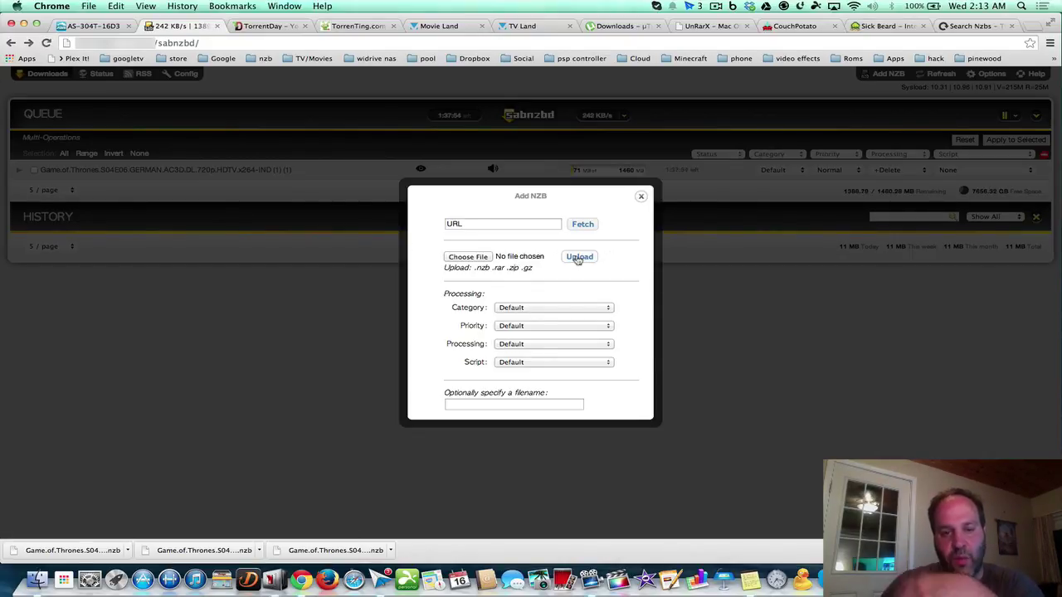
{"action": "left_click", "coordinate": [641, 197]}
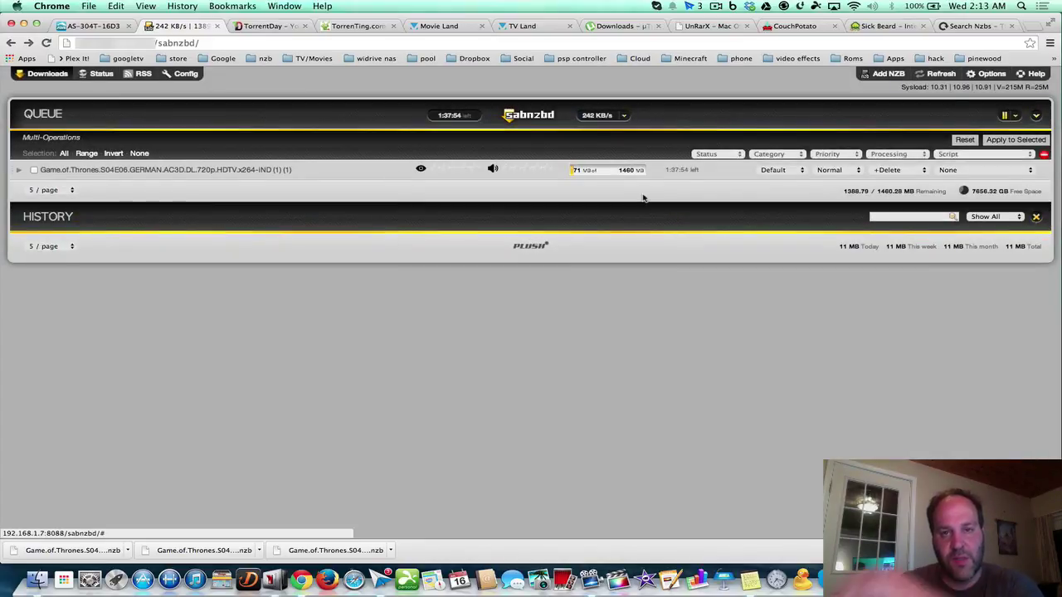